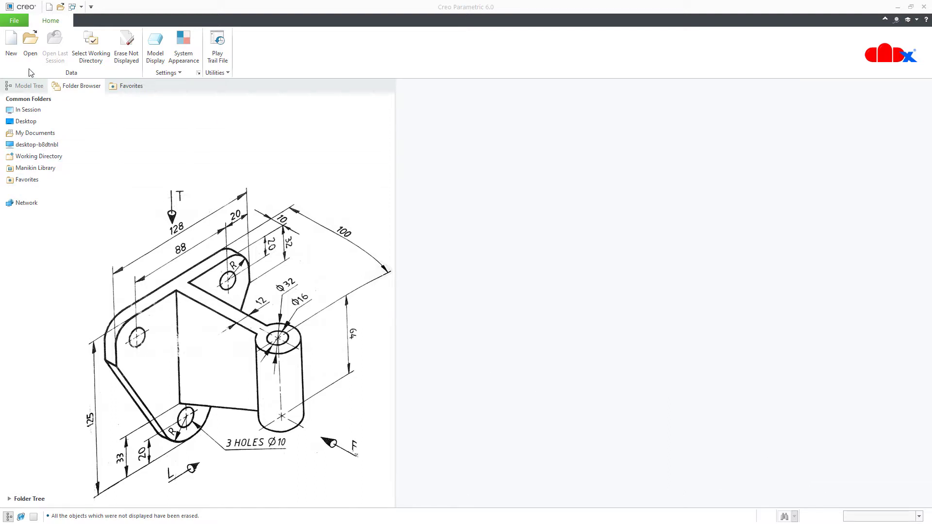
# Create a new solid part named prt0001 using the default template.
pyautogui.click(13, 53)
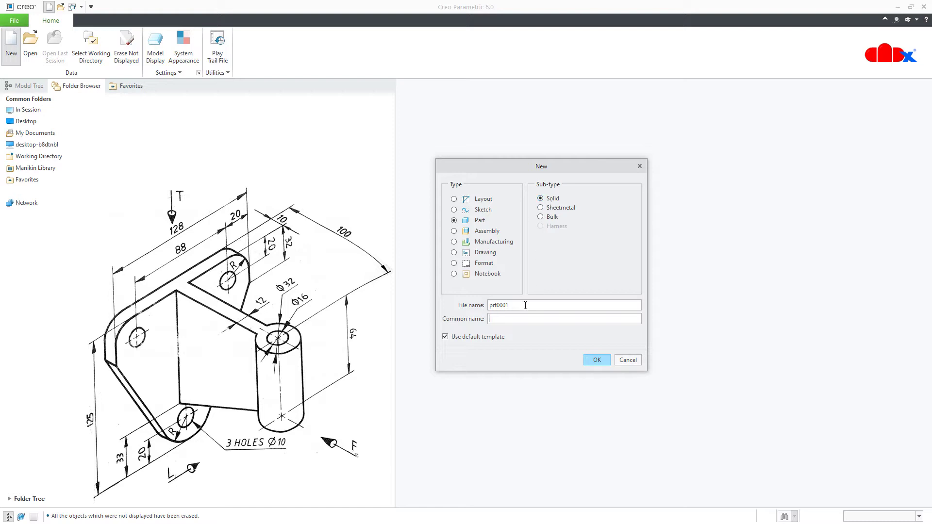
pyautogui.click(596, 360)
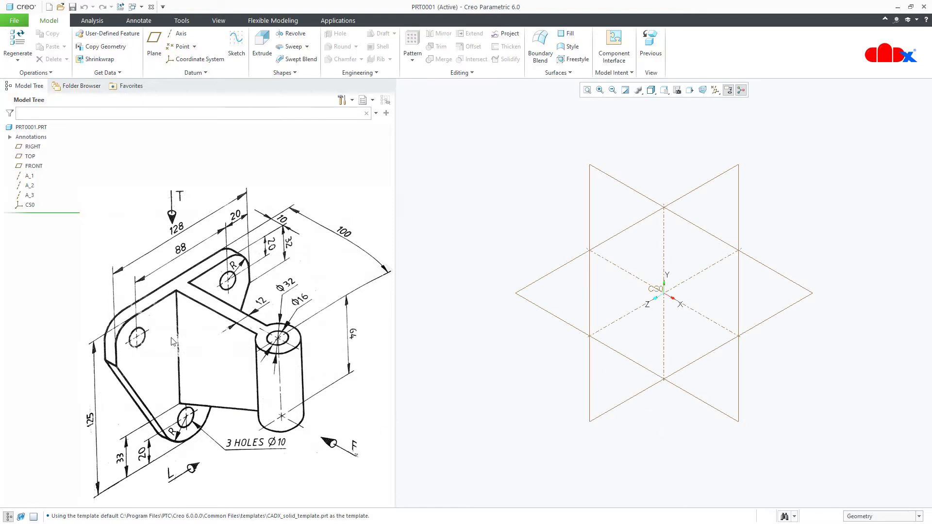
# Start an extrusion sketched on the RIGHT plane with a vertical centerline through the origin.
pyautogui.click(262, 48)
pyautogui.click(33, 146)
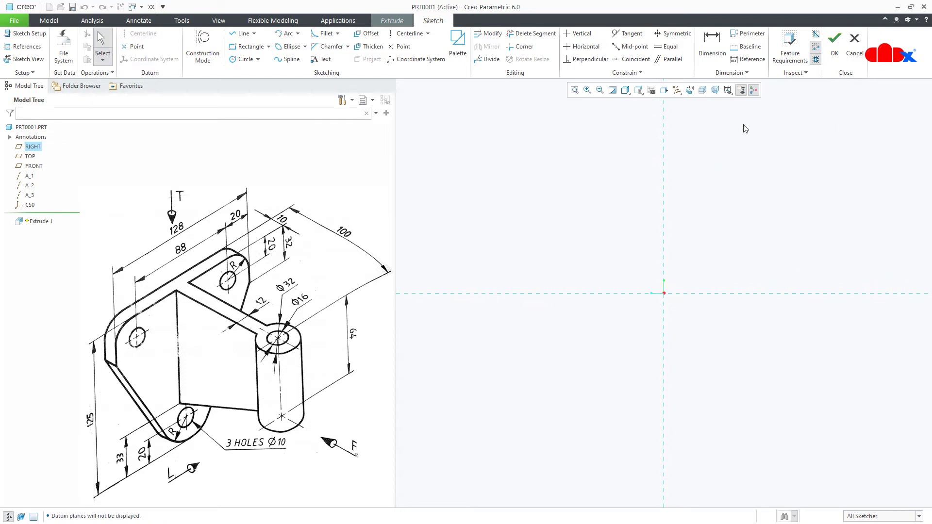
pyautogui.click(753, 90)
pyautogui.rightClick(740, 342)
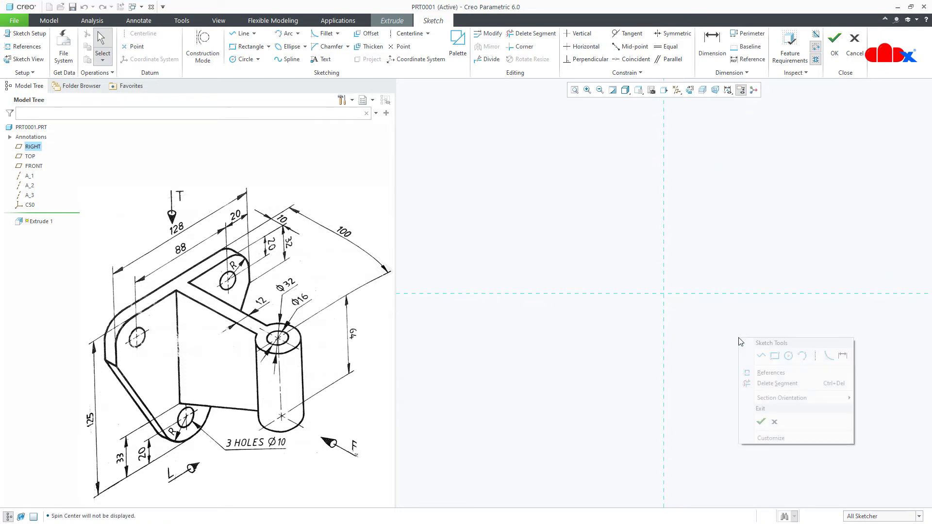
pyautogui.click(796, 350)
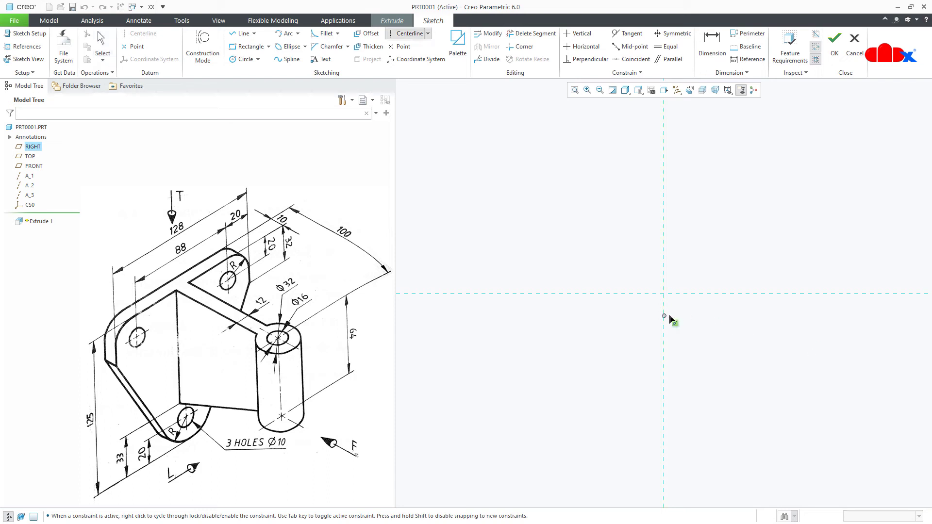
pyautogui.click(663, 293)
pyautogui.click(665, 364)
pyautogui.middleClick(721, 347)
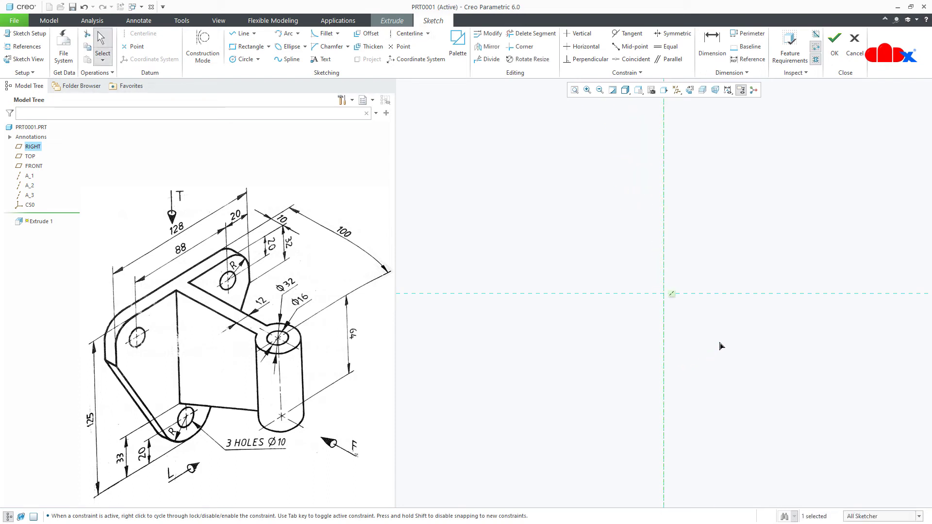
# Draw a horizontal top line across the centerline and set its length to 128.
pyautogui.rightClick(722, 346)
pyautogui.click(739, 361)
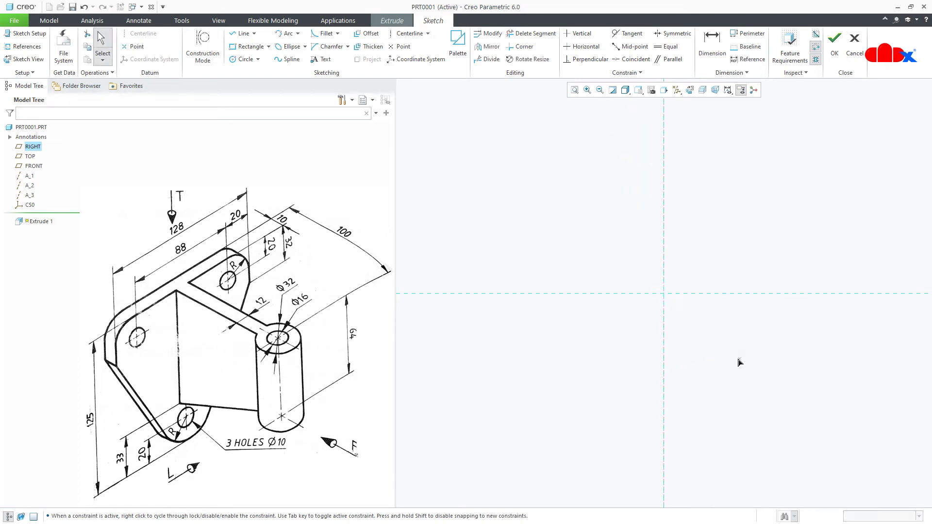
pyautogui.click(608, 298)
pyautogui.click(721, 297)
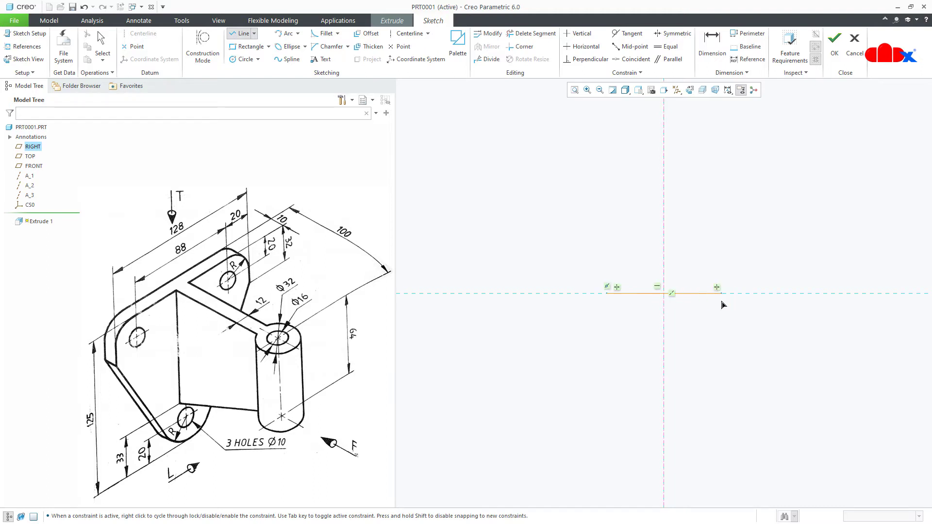
pyautogui.middleClick(726, 311)
pyautogui.doubleClick(655, 286)
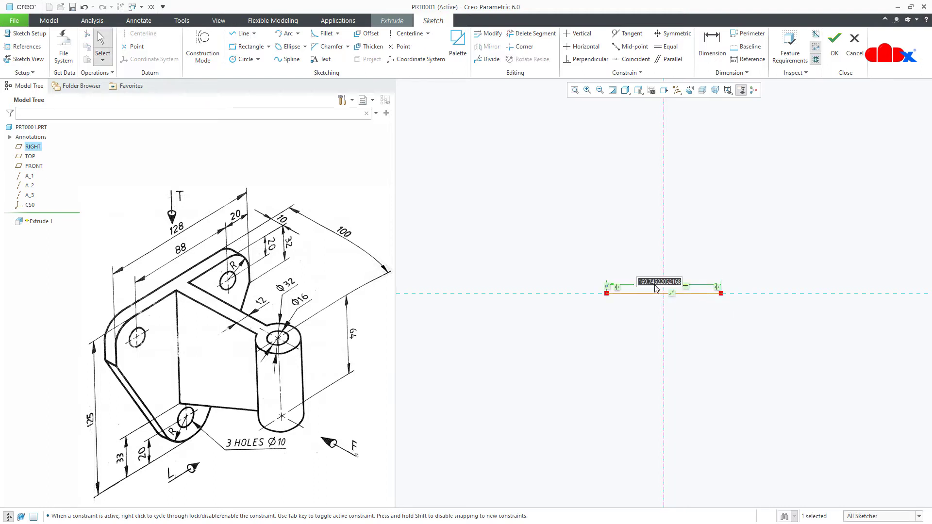
pyautogui.write('128')
pyautogui.press('Return')
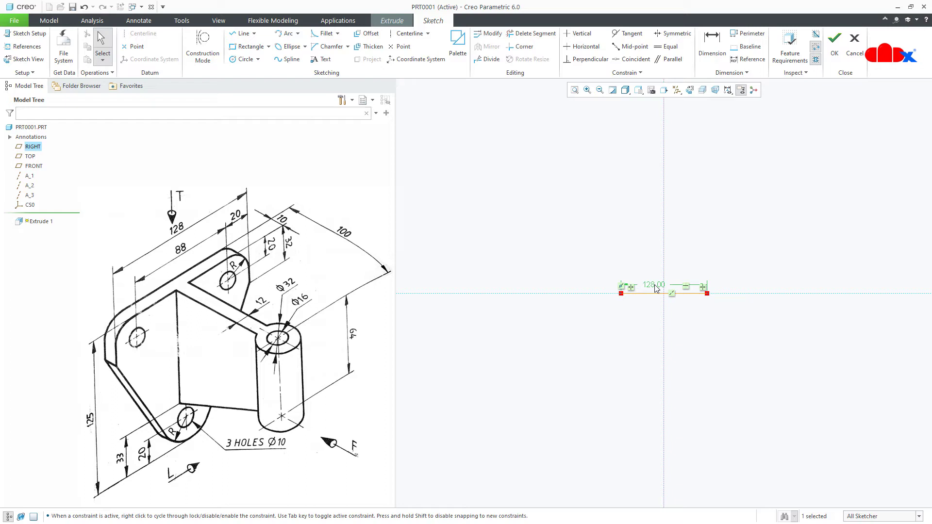
pyautogui.rightClick(735, 387)
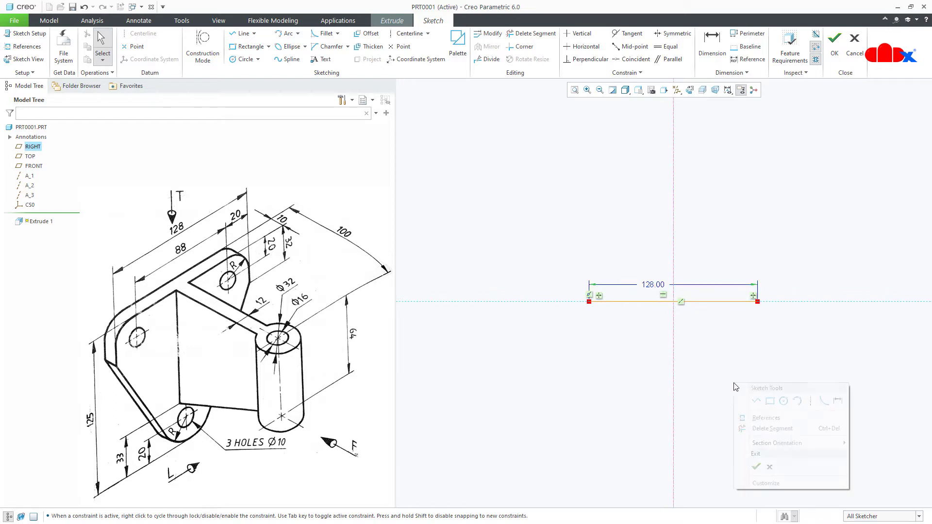
# Draw a circle on the axis below, with a vertical then slanted line tangent to it.
pyautogui.click(770, 400)
pyautogui.click(674, 466)
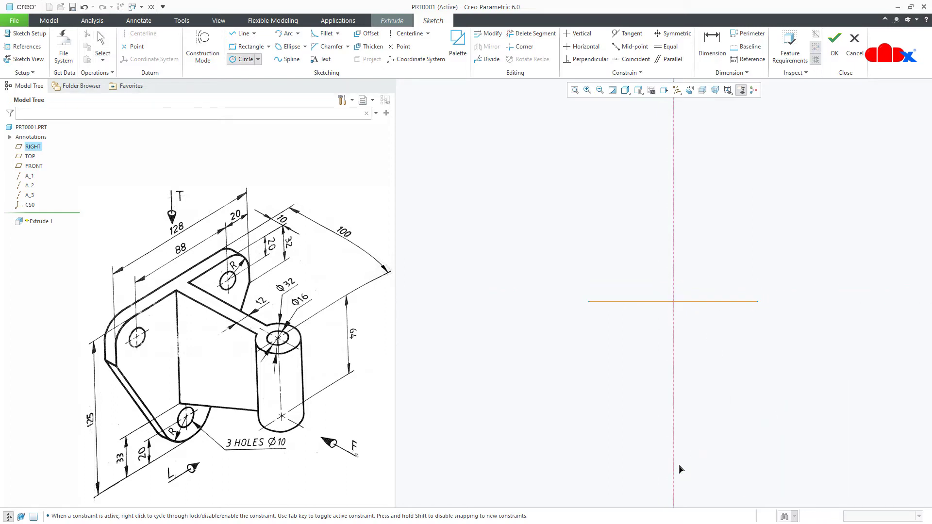
pyautogui.click(694, 483)
pyautogui.middleClick(765, 456)
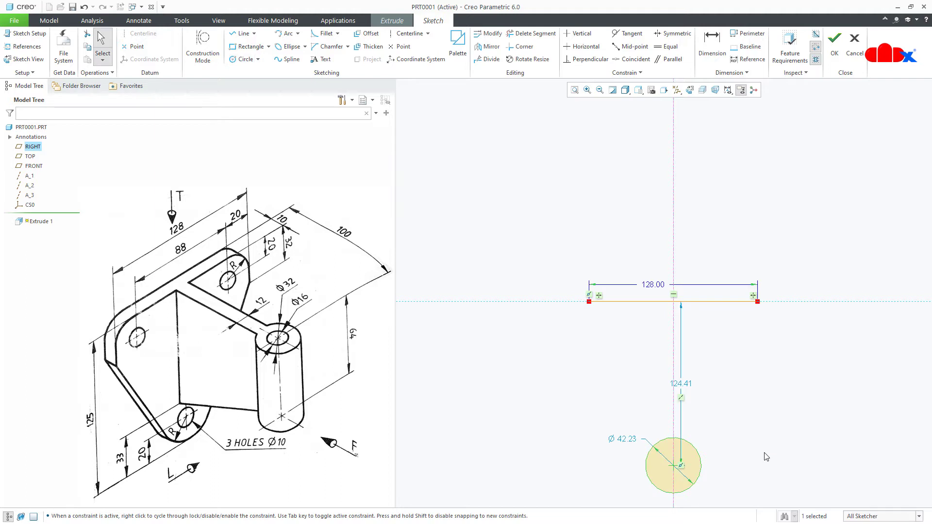
pyautogui.rightClick(765, 456)
pyautogui.click(782, 342)
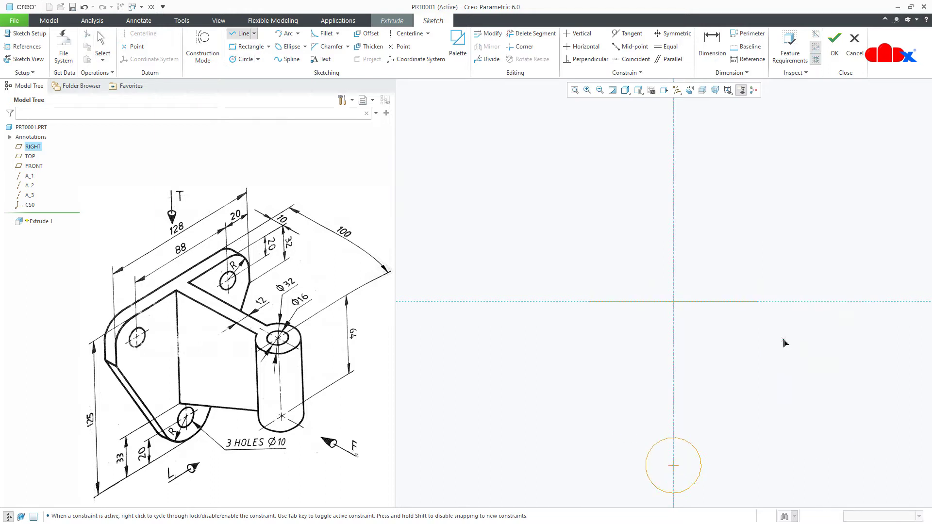
pyautogui.click(758, 302)
pyautogui.click(758, 348)
pyautogui.click(705, 482)
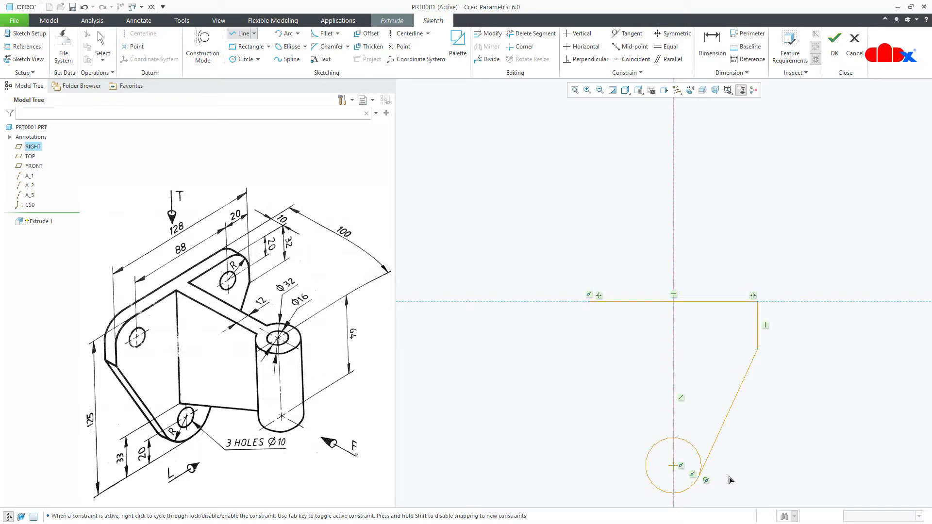
pyautogui.middleClick(744, 482)
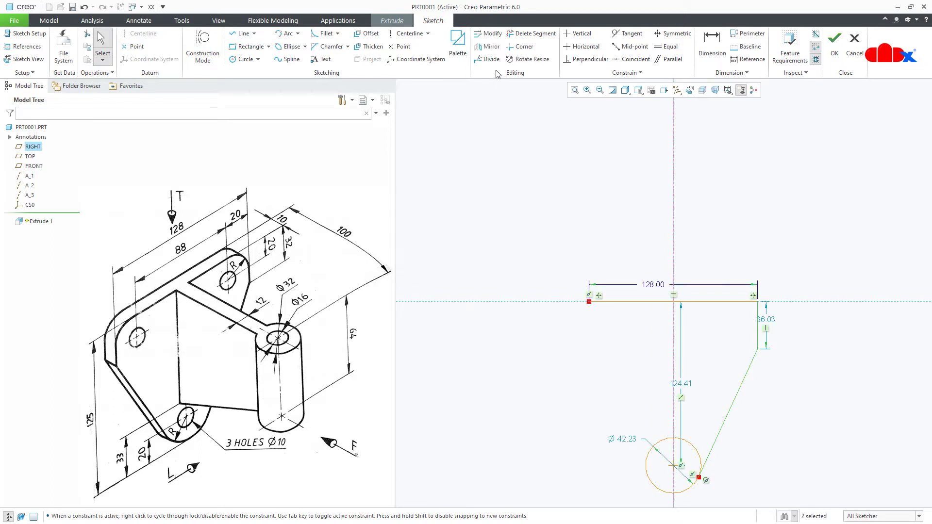
# Mirror the side lines across the centerline and trim the circle's upper part.
pyautogui.click(488, 46)
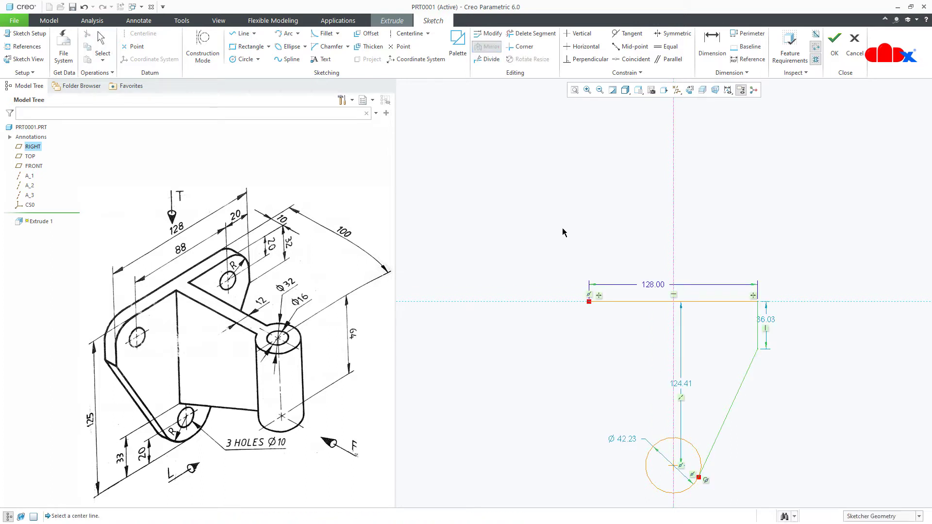
pyautogui.click(673, 354)
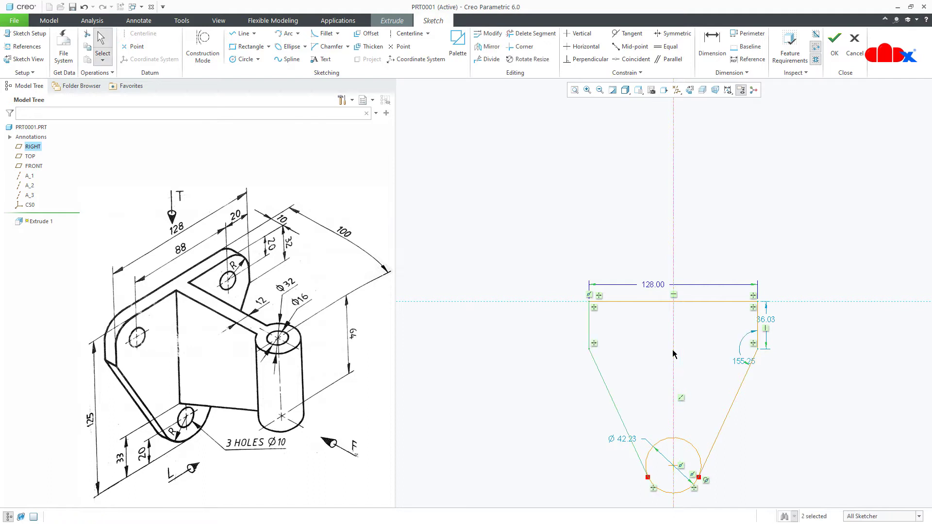
pyautogui.click(535, 33)
pyautogui.moveTo(658, 415)
pyautogui.mouseDown()
pyautogui.moveTo(661, 444)
pyautogui.moveTo(683, 463)
pyautogui.mouseUp()
pyautogui.middleClick(764, 456)
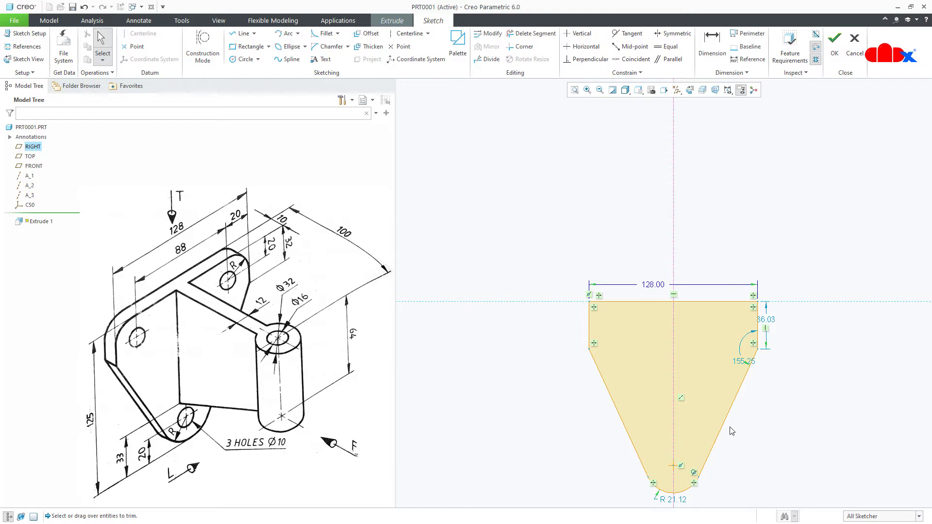
# Dimension the profile: height 125, straight sides 32, bottom arc radius 20.
pyautogui.click(403, 47)
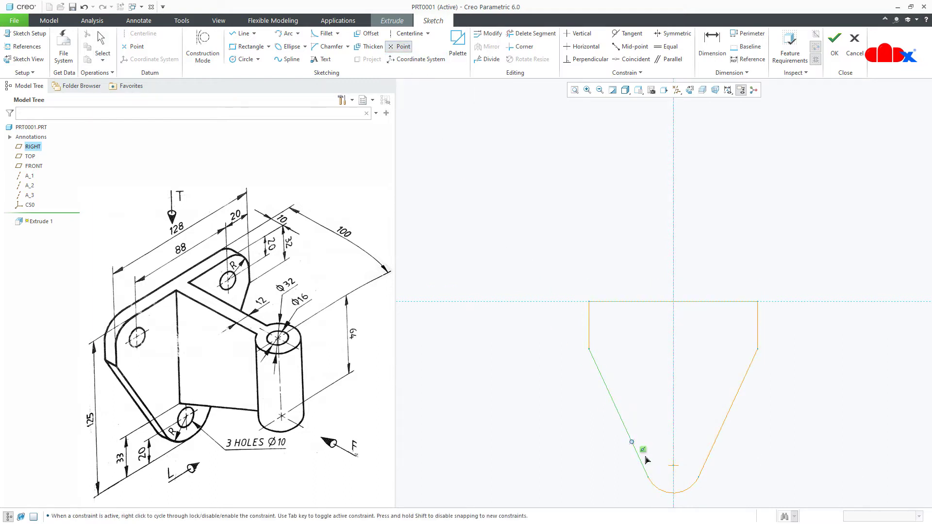
pyautogui.middleClick(727, 472)
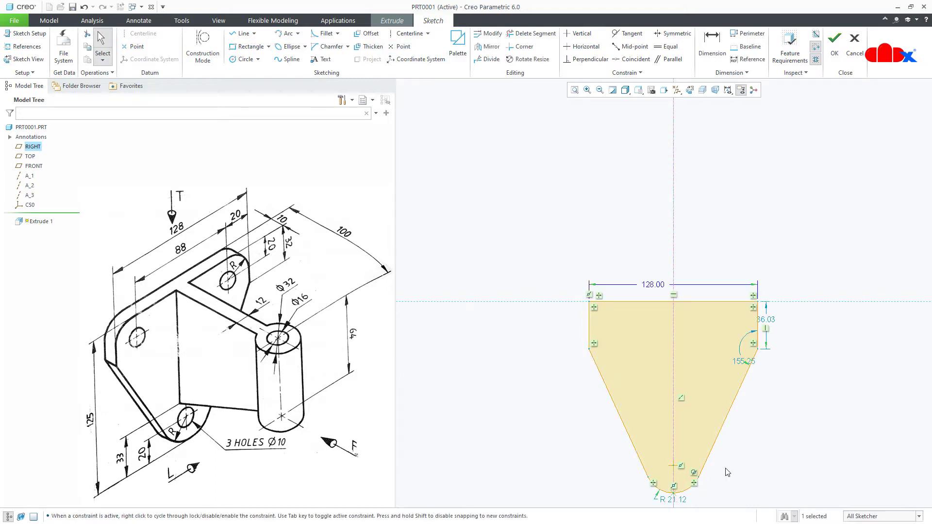
pyautogui.rightClick(789, 453)
pyautogui.click(869, 333)
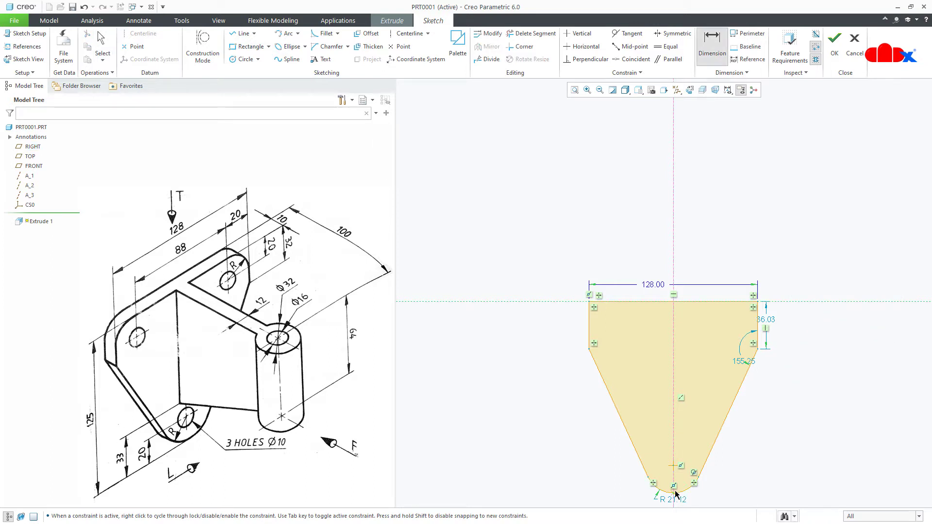
pyautogui.middleClick(828, 437)
pyautogui.write('1')
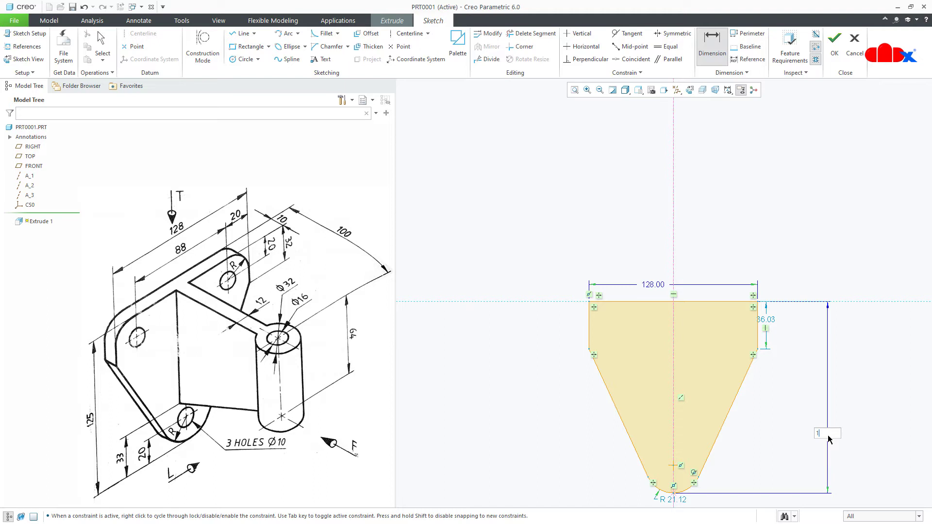
pyautogui.write('25')
pyautogui.press('Return')
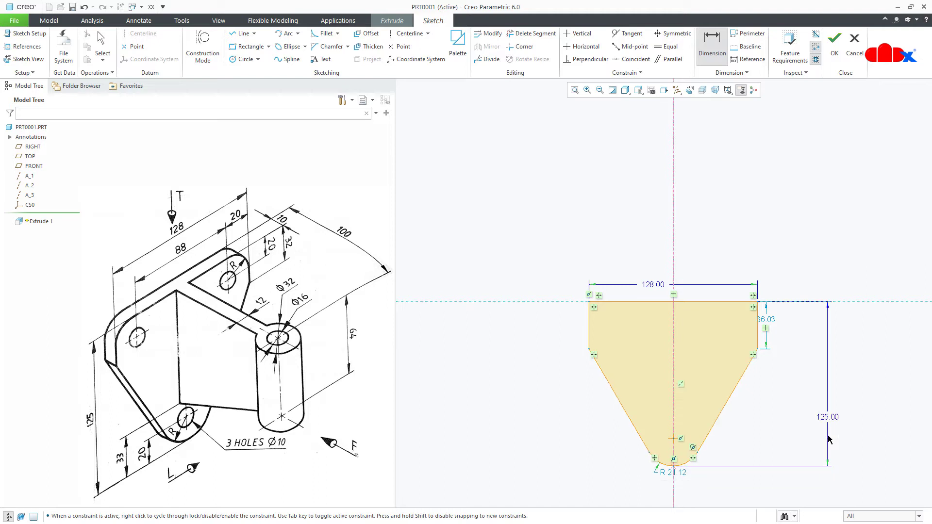
pyautogui.doubleClick(766, 320)
pyautogui.write('32')
pyautogui.press('Return')
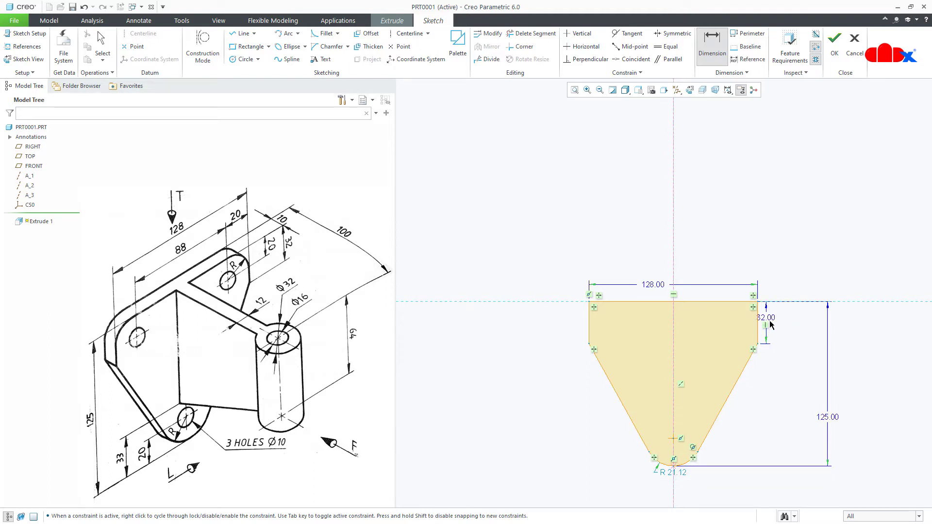
pyautogui.doubleClick(679, 472)
pyautogui.write('20')
pyautogui.press('Return')
# Exit the sketch and set the extrusion depth to 10.
pyautogui.rightClick(705, 473)
pyautogui.click(725, 466)
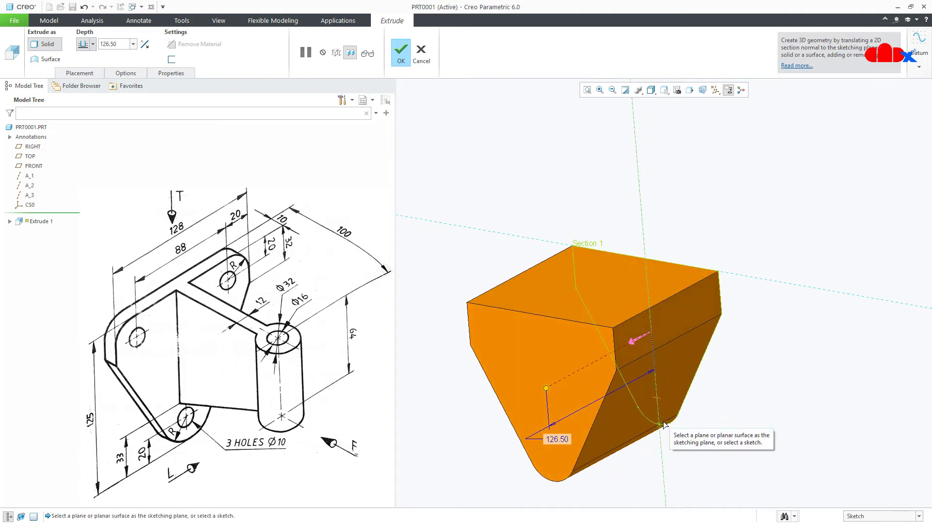
pyautogui.doubleClick(557, 440)
pyautogui.write('10')
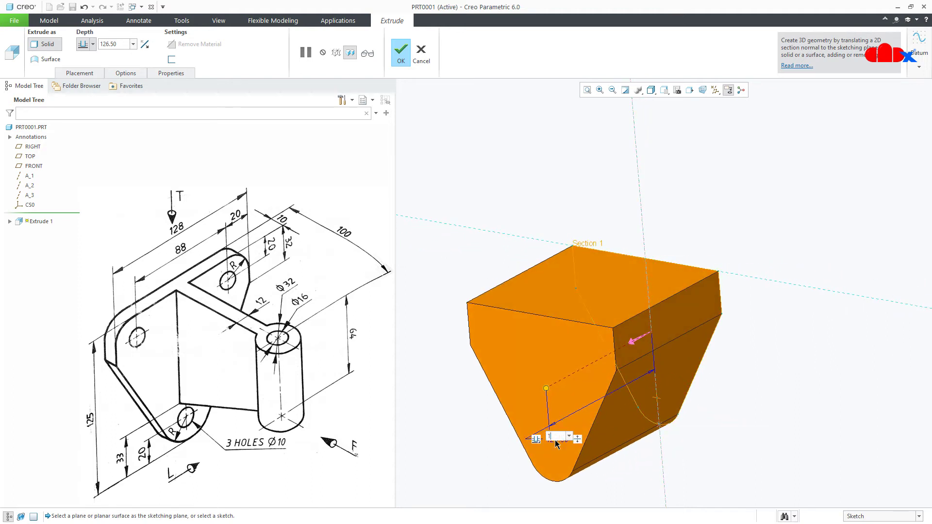
pyautogui.press('Return')
# Finish the 10-thick plate and start a second extrusion sketched on its top face.
pyautogui.middleClick(556, 439)
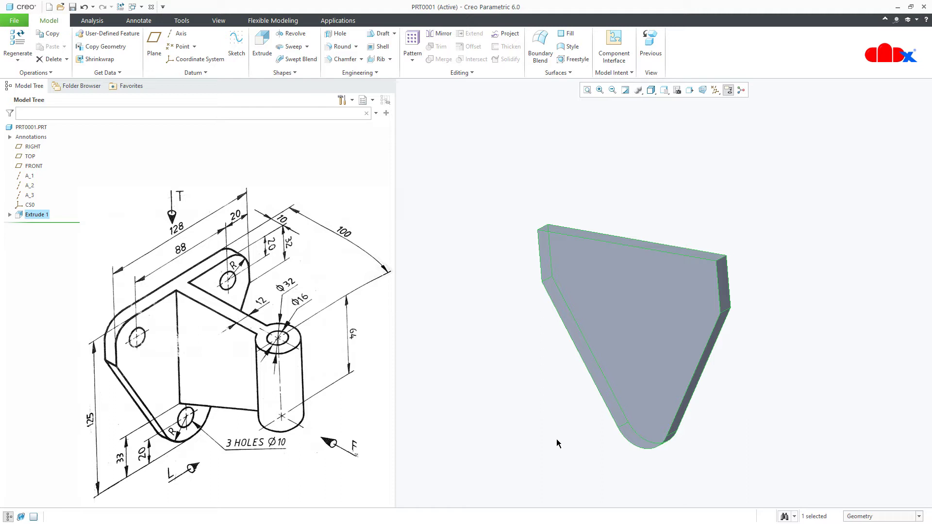
pyautogui.hotkey('ctrl', 'd')
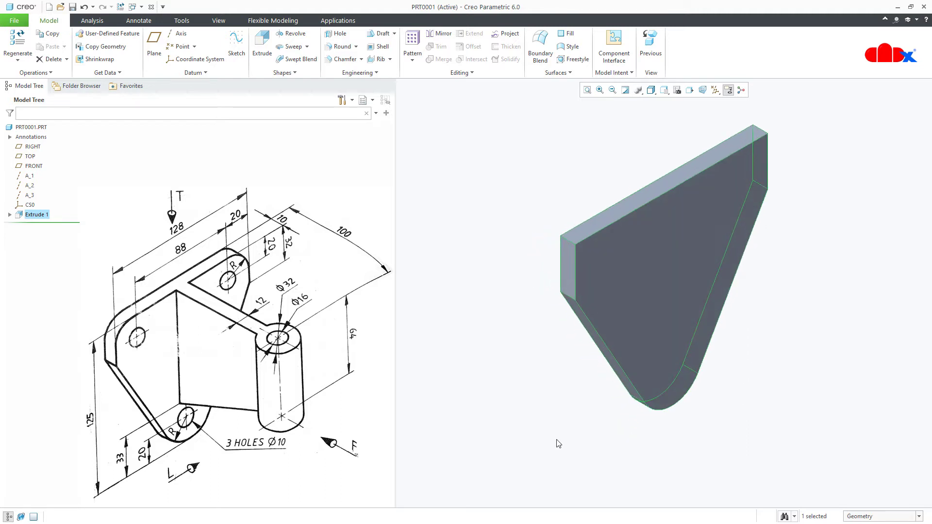
pyautogui.click(557, 444)
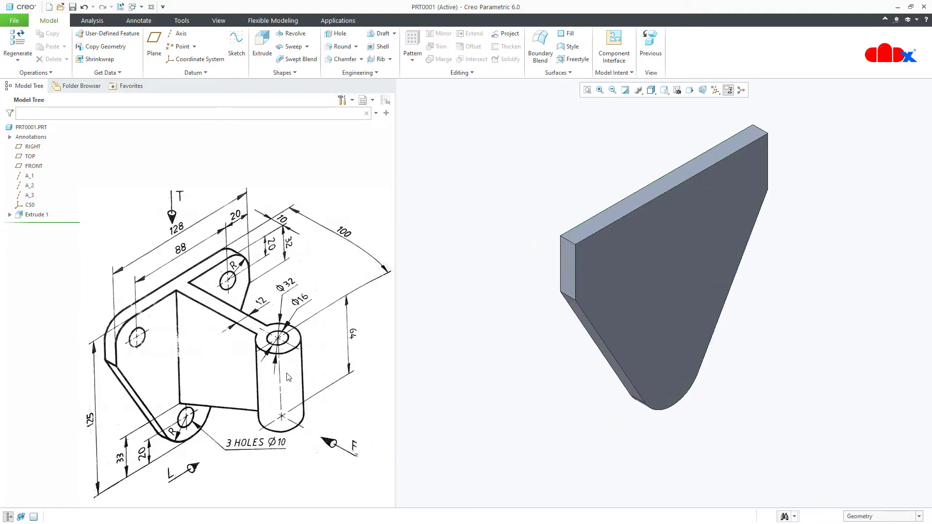
pyautogui.click(262, 46)
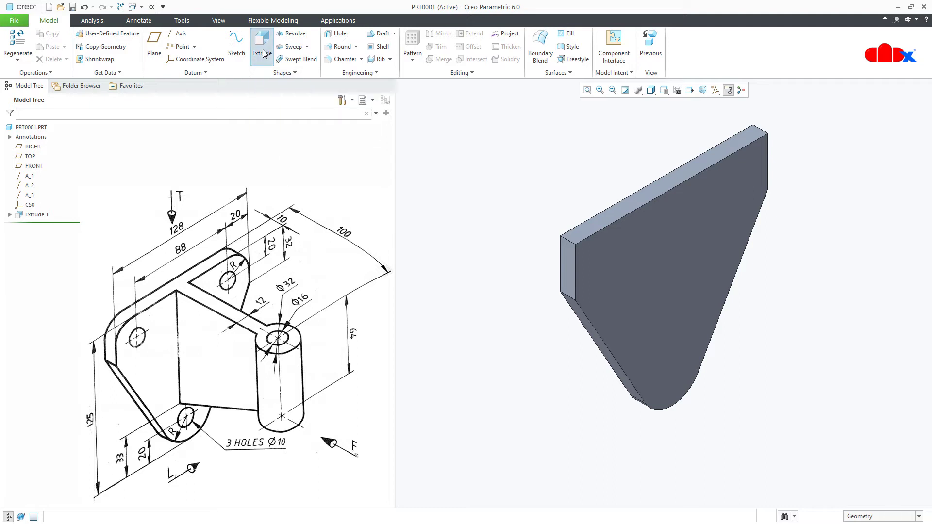
pyautogui.click(646, 192)
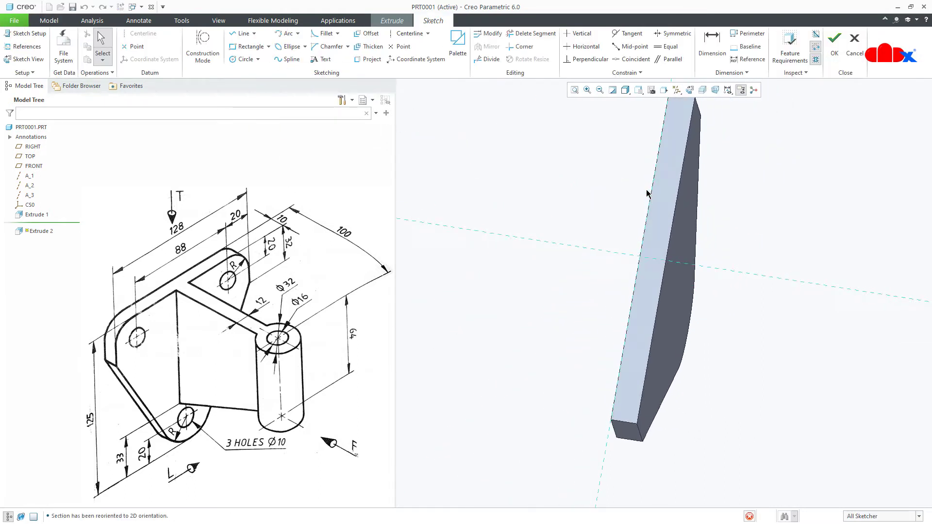
pyautogui.rightClick(669, 304)
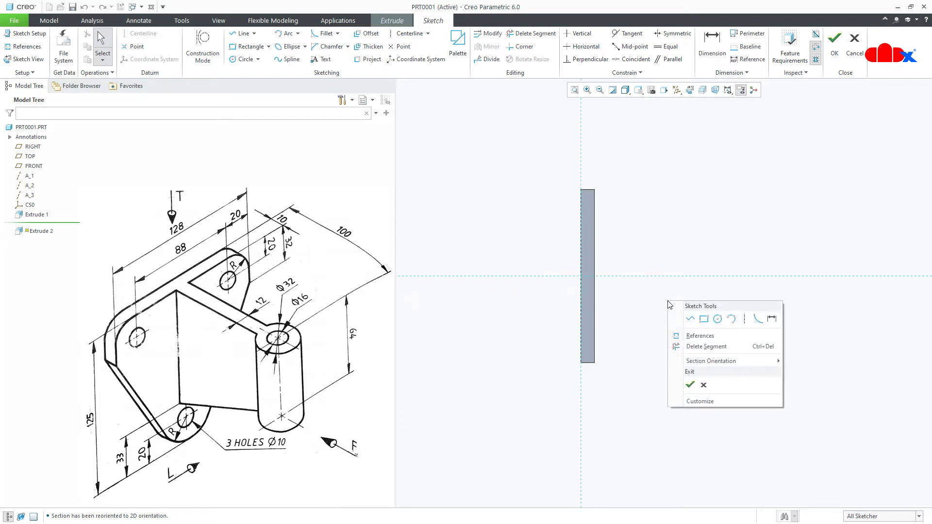
pyautogui.click(710, 318)
# Sketch a strong Ø32 circle 100 from the plate and preview the cylinder.
pyautogui.click(767, 276)
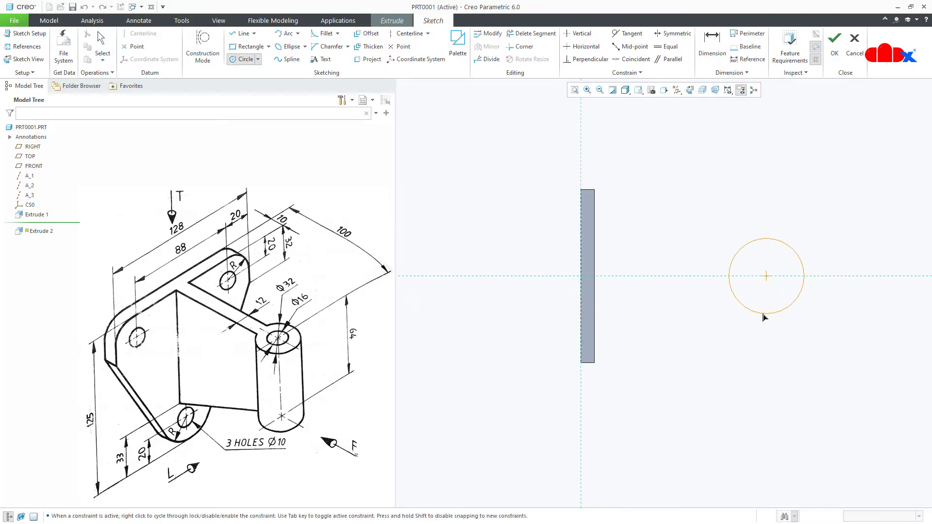
pyautogui.click(765, 313)
pyautogui.middleClick(766, 339)
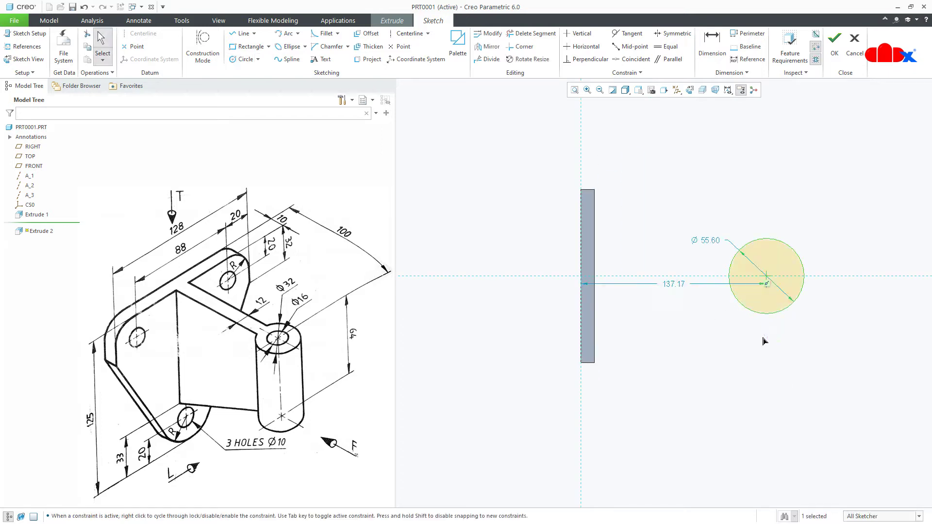
pyautogui.doubleClick(674, 285)
pyautogui.write('100')
pyautogui.press('Return')
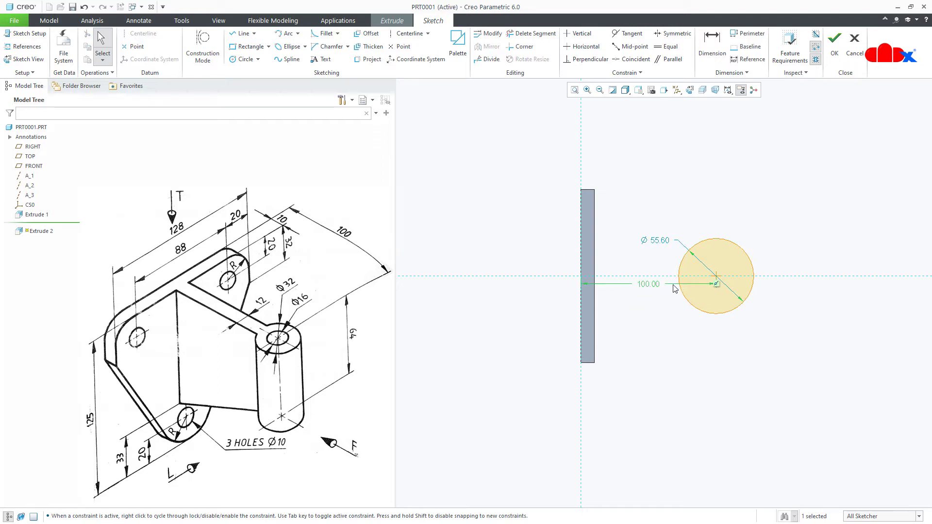
pyautogui.doubleClick(662, 241)
pyautogui.write('3')
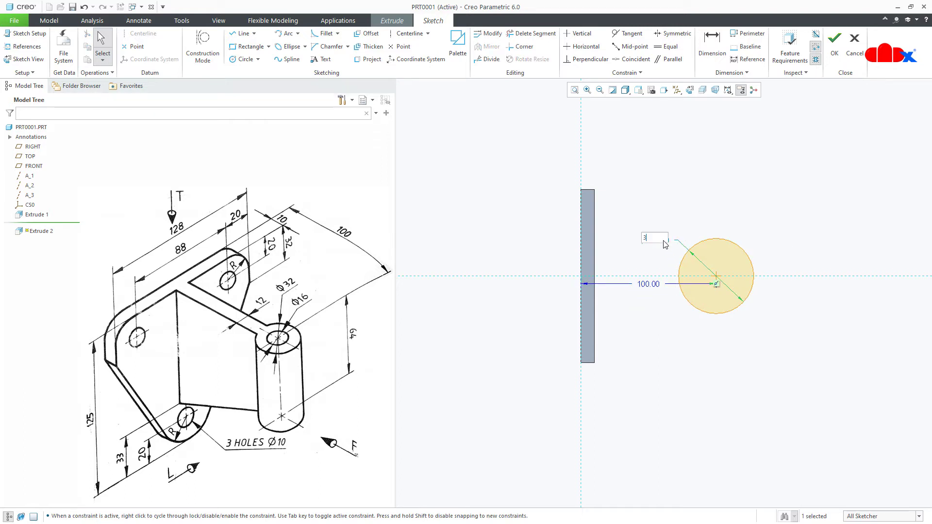
pyautogui.write('2')
pyautogui.press('Return')
pyautogui.rightClick(665, 244)
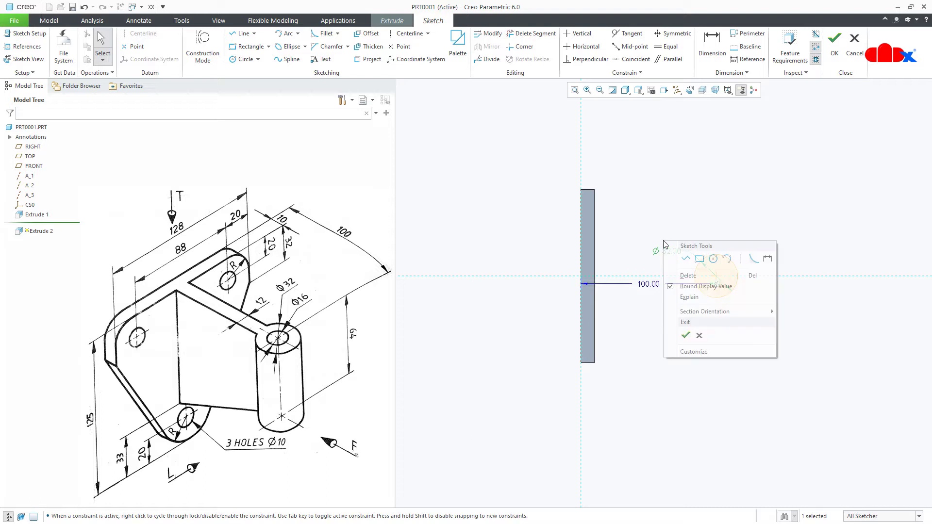
pyautogui.click(686, 335)
pyautogui.middleClick(686, 339)
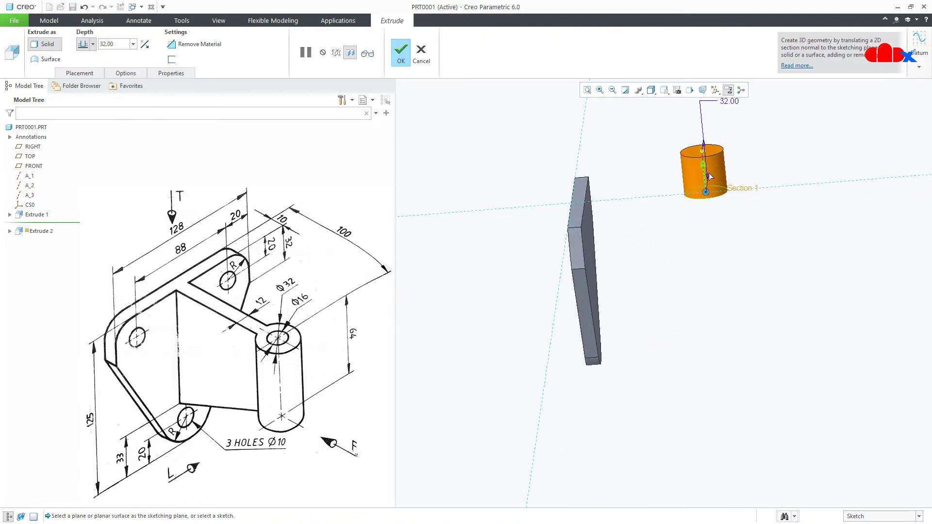
# Flip the cylinder's direction, extrude it 64 deep, and return to the default view.
pyautogui.click(707, 173)
pyautogui.moveTo(709, 332); pyautogui.dragTo(746, 310, button='middle')
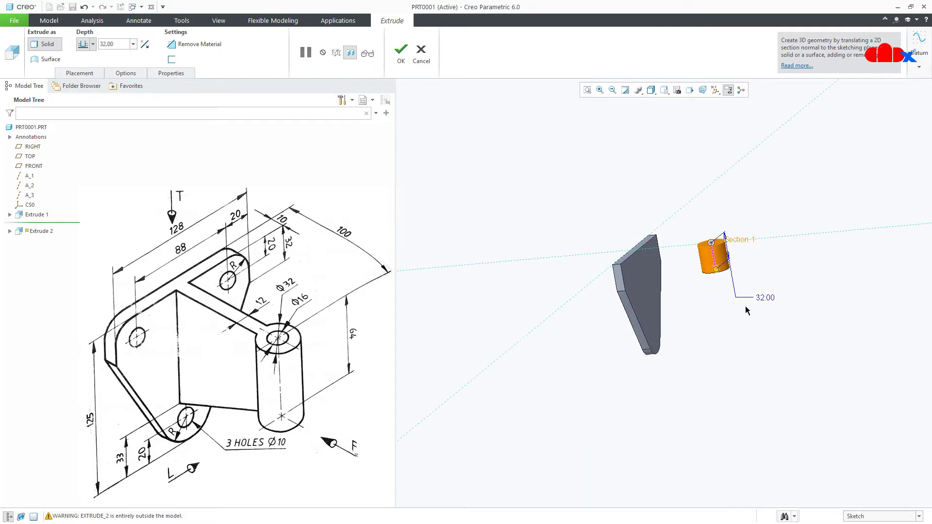
pyautogui.doubleClick(763, 298)
pyautogui.write('64')
pyautogui.press('Return')
pyautogui.middleClick(762, 302)
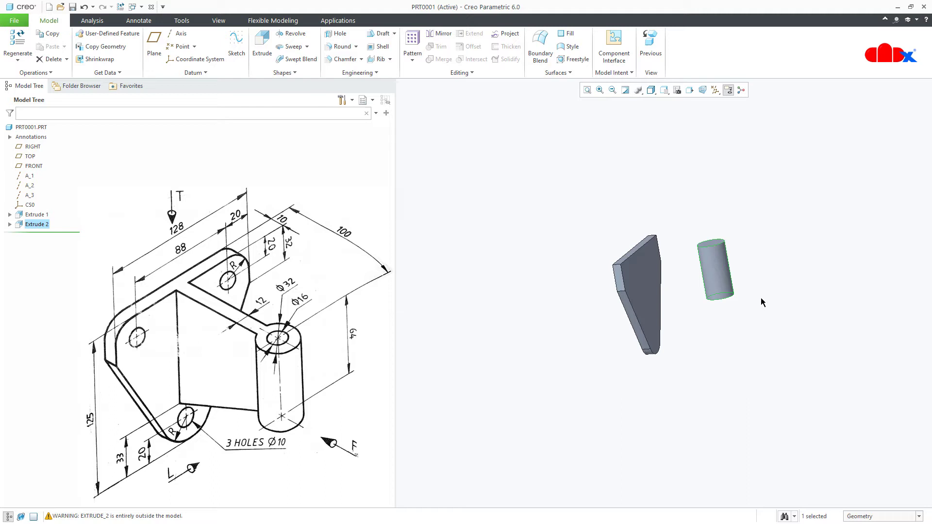
pyautogui.click(763, 302)
pyautogui.hotkey('ctrl', 'd')
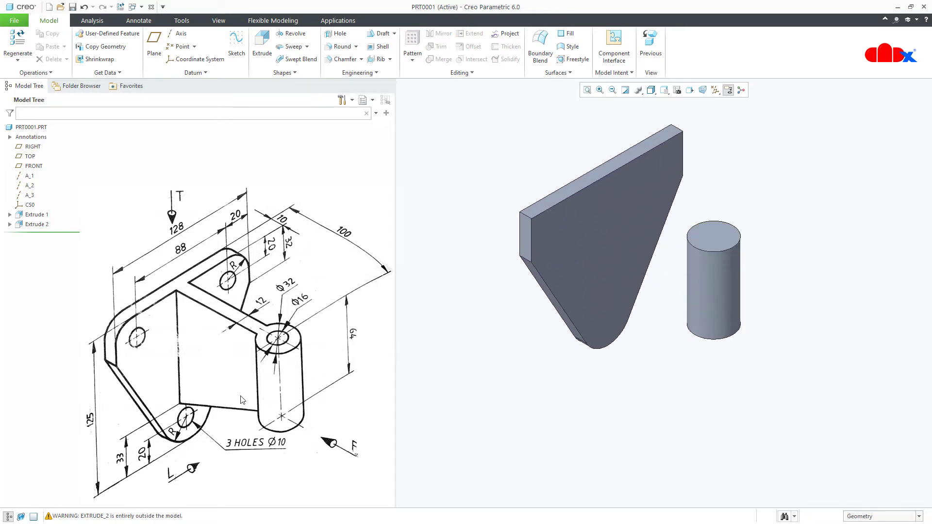
# Start an extrusion on FRONT and draw a closed web profile from plate to cylinder.
pyautogui.click(262, 46)
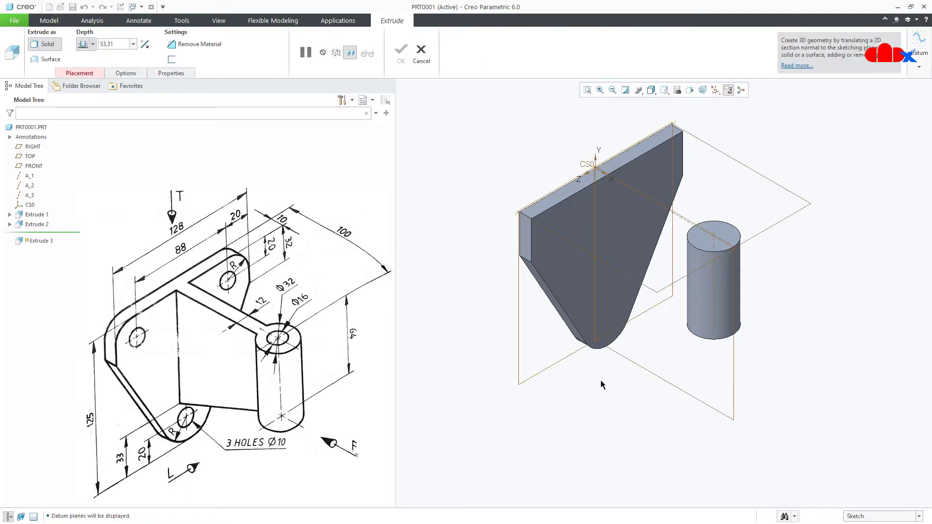
pyautogui.click(655, 378)
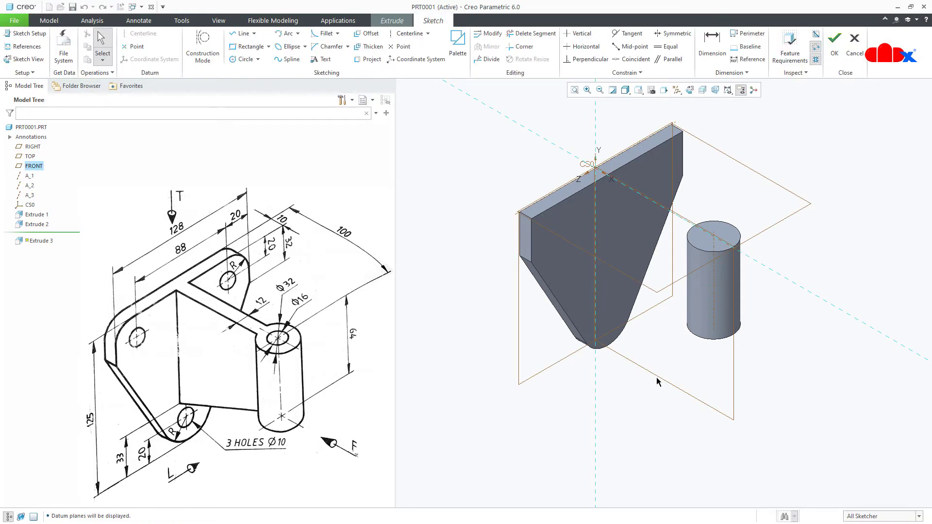
pyautogui.rightClick(656, 377)
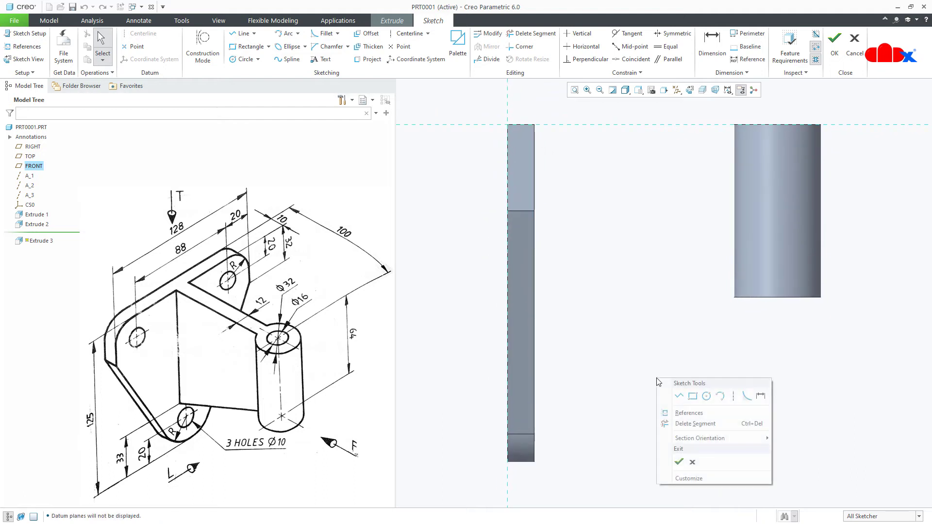
pyautogui.click(679, 397)
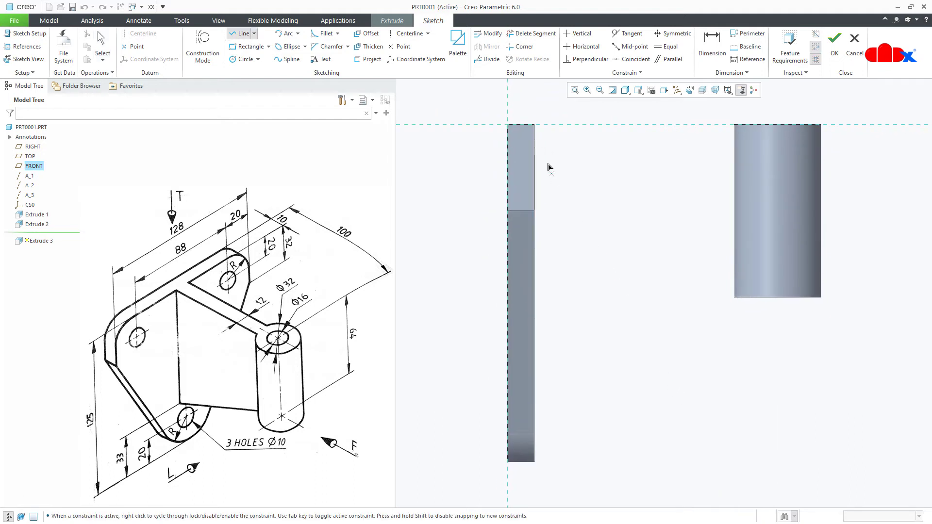
pyautogui.click(534, 125)
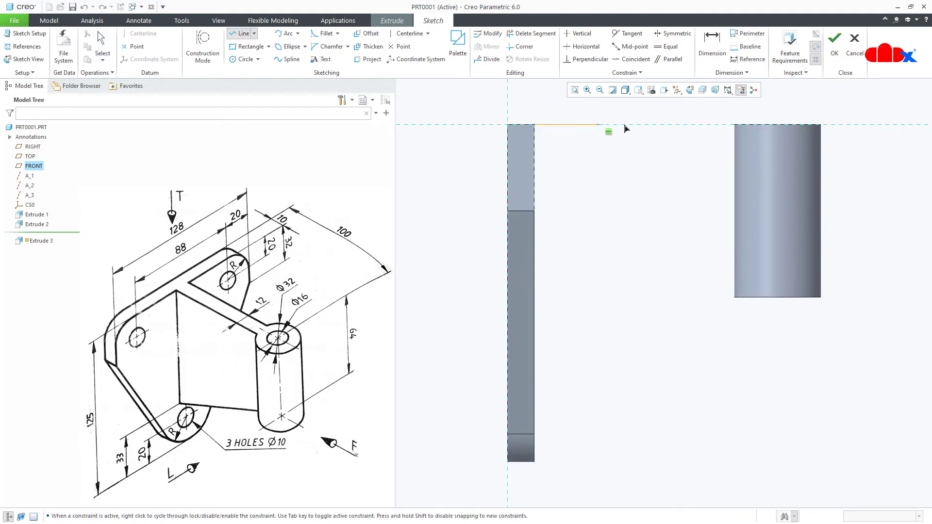
pyautogui.click(777, 125)
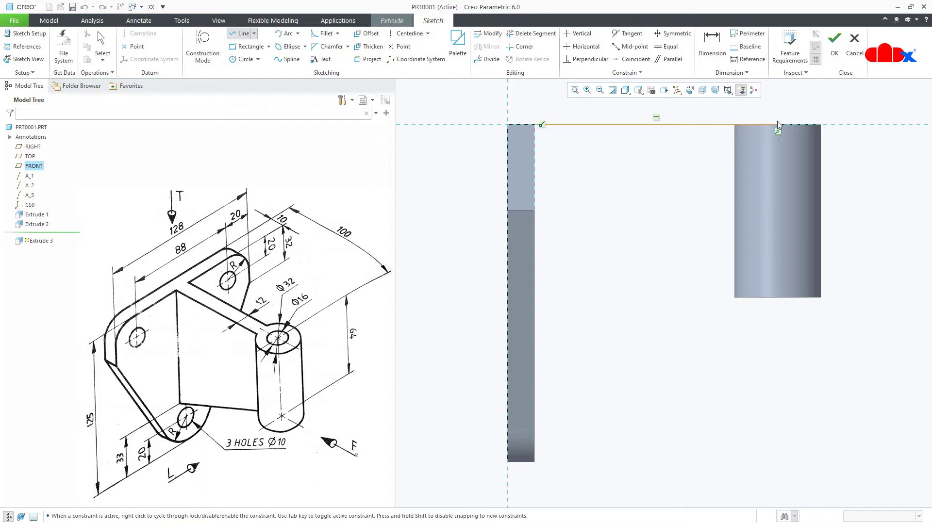
pyautogui.click(777, 297)
pyautogui.click(735, 297)
pyautogui.click(538, 394)
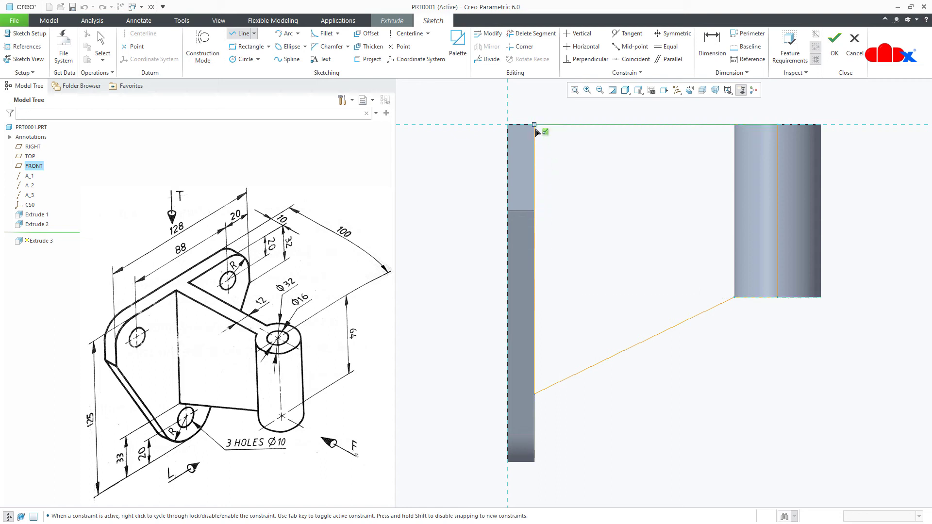
pyautogui.click(537, 126)
pyautogui.middleClick(579, 178)
# Dimension the lower-left corner 33 above the plate bottom, resolve the conflict, and exit the sketch.
pyautogui.middleClick(579, 177)
pyautogui.rightClick(579, 176)
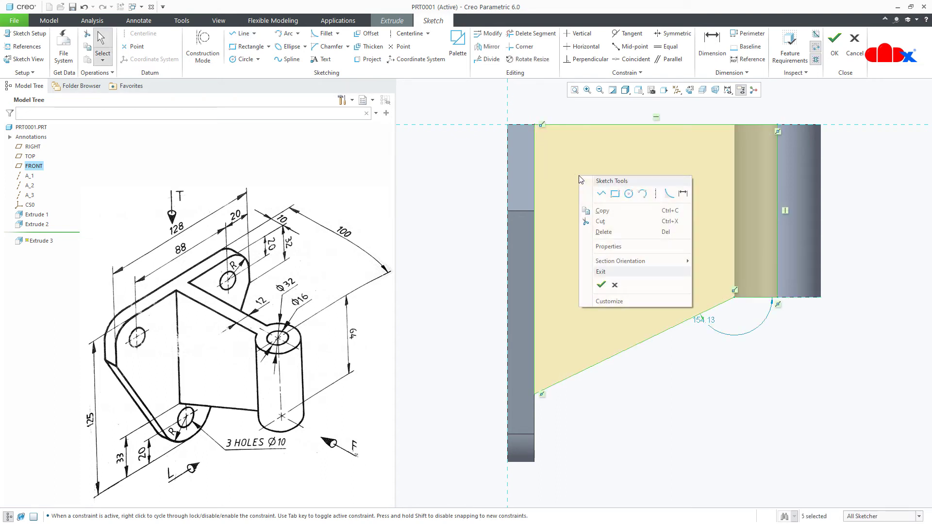
pyautogui.click(682, 194)
pyautogui.click(535, 394)
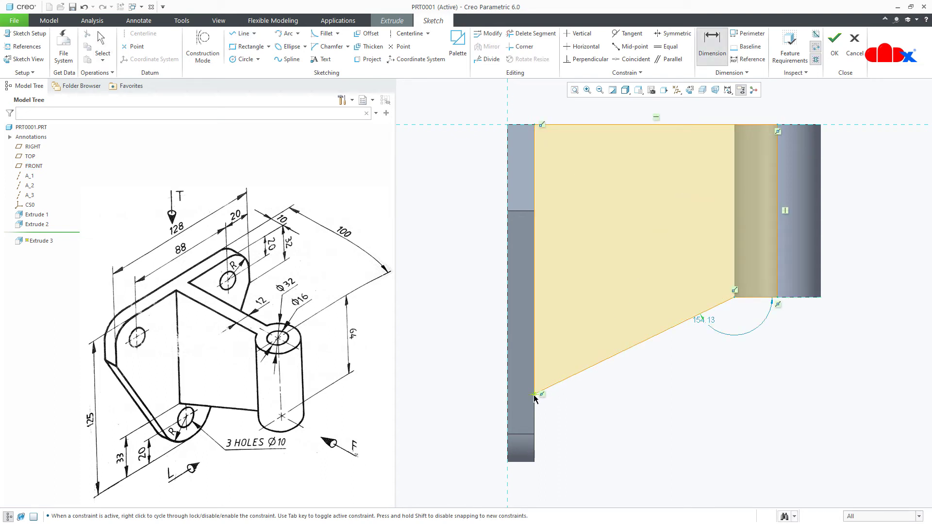
pyautogui.click(521, 461)
pyautogui.middleClick(565, 455)
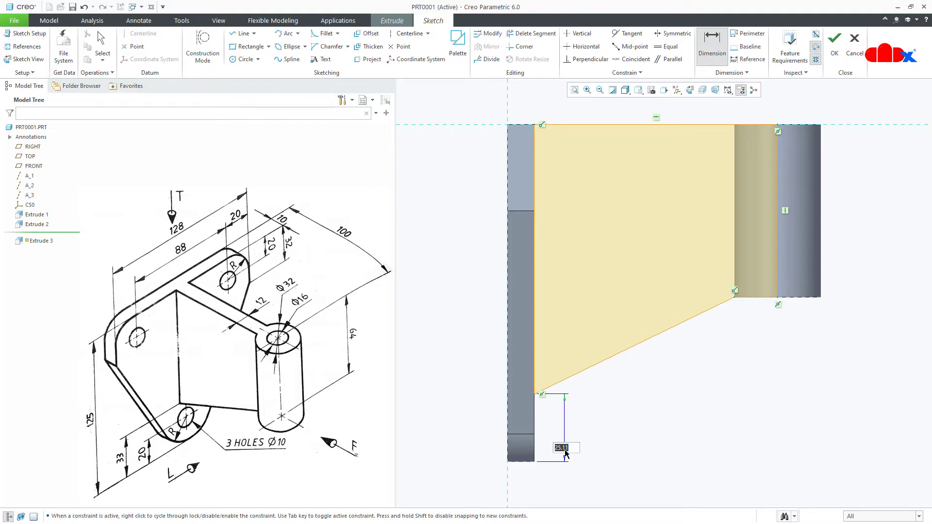
pyautogui.write('33')
pyautogui.press('Return')
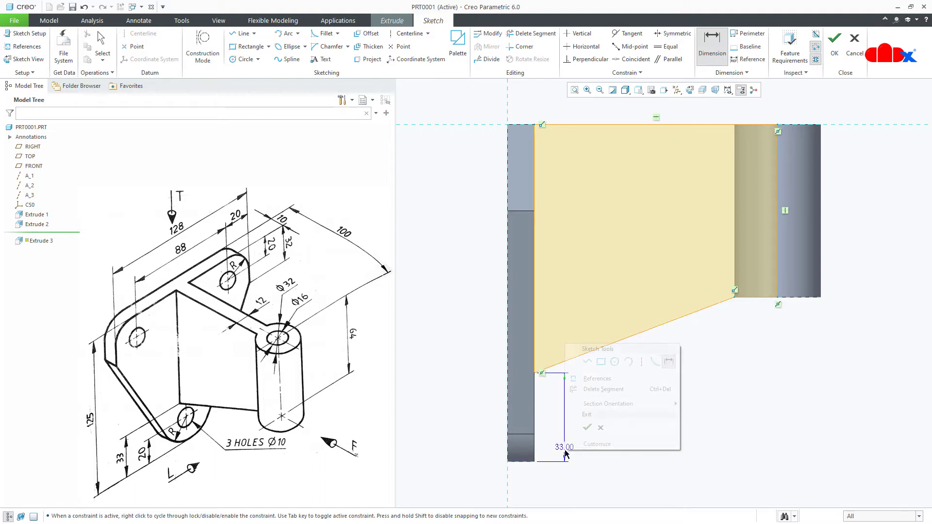
pyautogui.click(589, 433)
pyautogui.middleClick(597, 415)
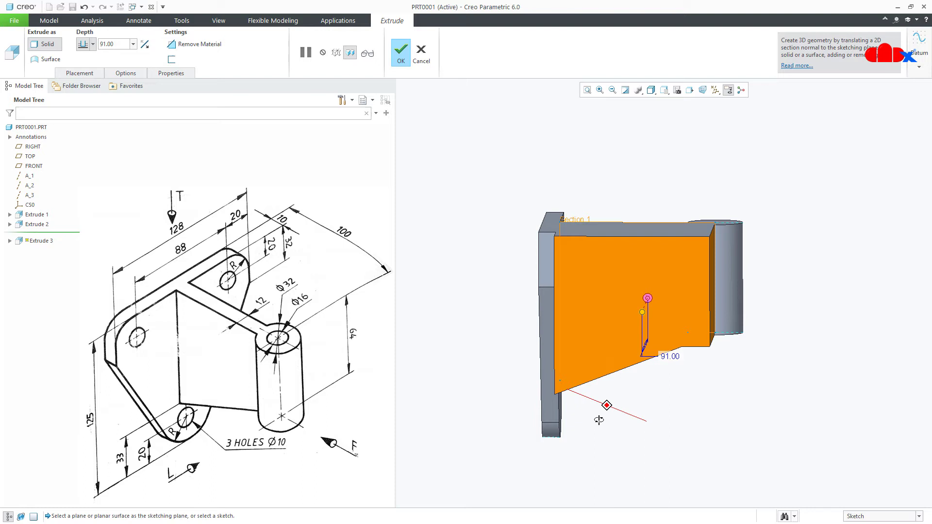
# Extrude the web symmetrically 12 thick and return to the default view.
pyautogui.click(93, 45)
pyautogui.click(83, 73)
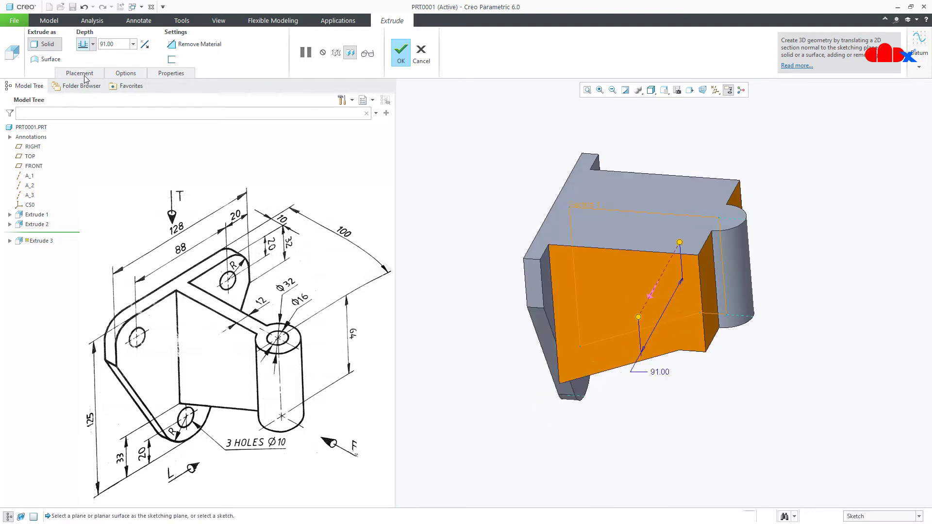
pyautogui.click(117, 44)
pyautogui.write('12')
pyautogui.press('Return')
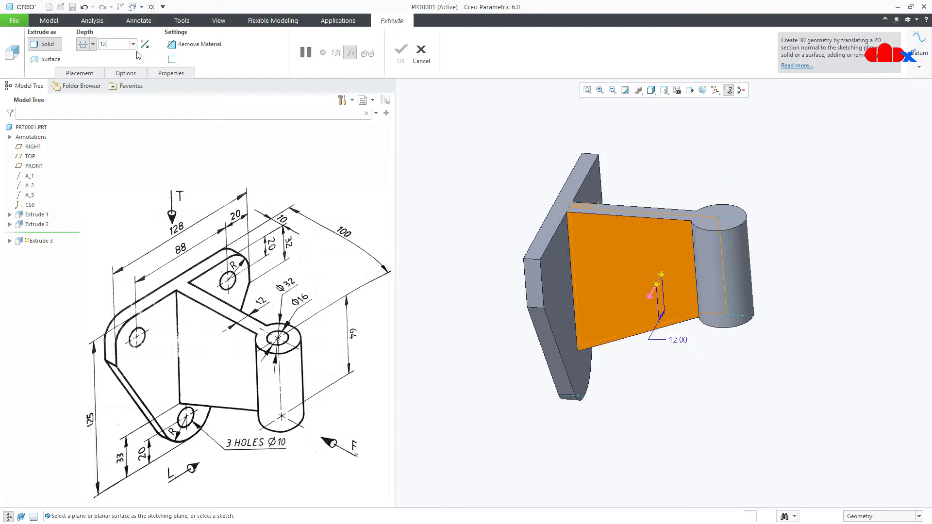
pyautogui.click(401, 54)
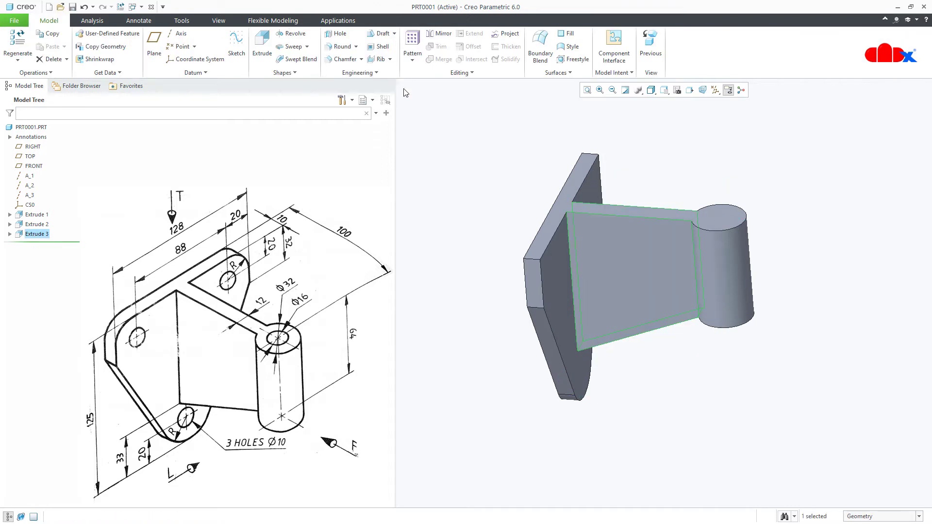
pyautogui.click(436, 380)
pyautogui.hotkey('ctrl', 'd')
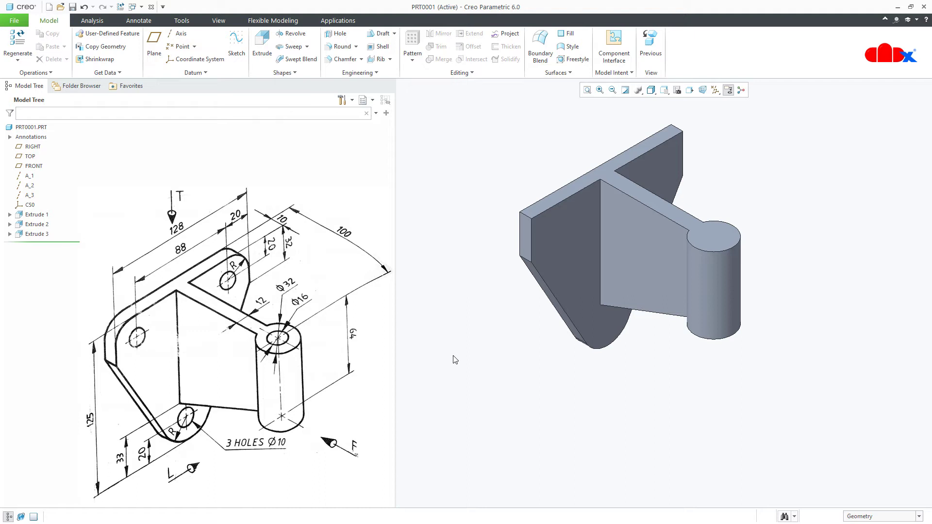
# Show datums and place a hole coaxial with the cylinder on its top face.
pyautogui.hotkey('ctrl', 'alt', 'd')
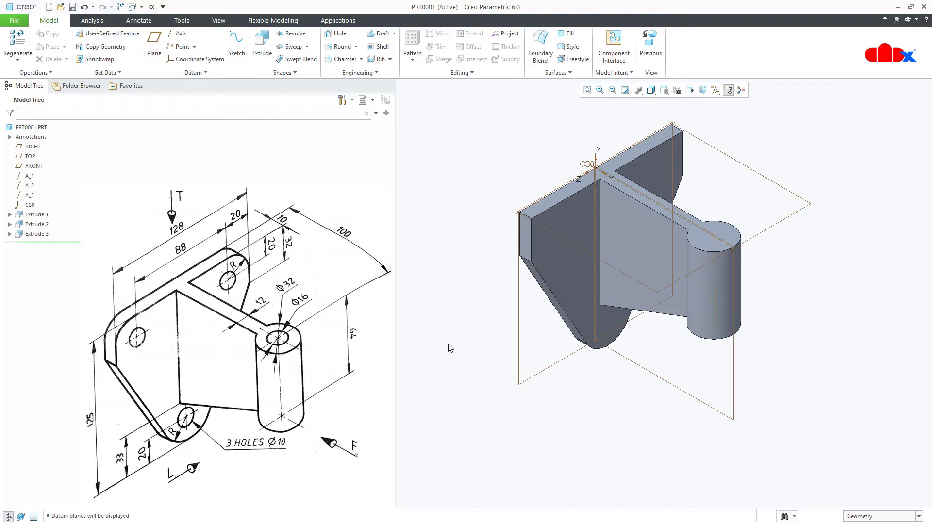
pyautogui.click(337, 34)
pyautogui.click(718, 233)
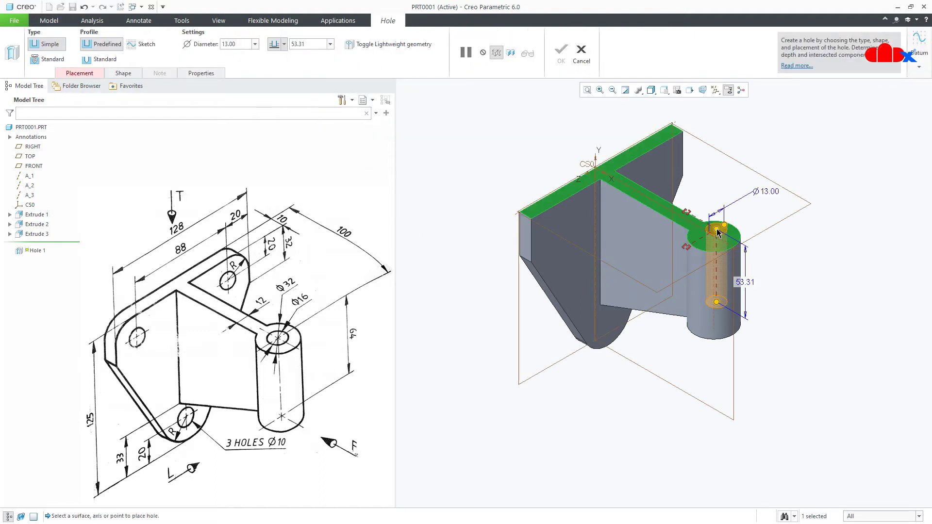
pyautogui.scroll(-3, 717, 236)
pyautogui.keyDown('ctrl'); pyautogui.click(714, 259); pyautogui.keyUp('ctrl')
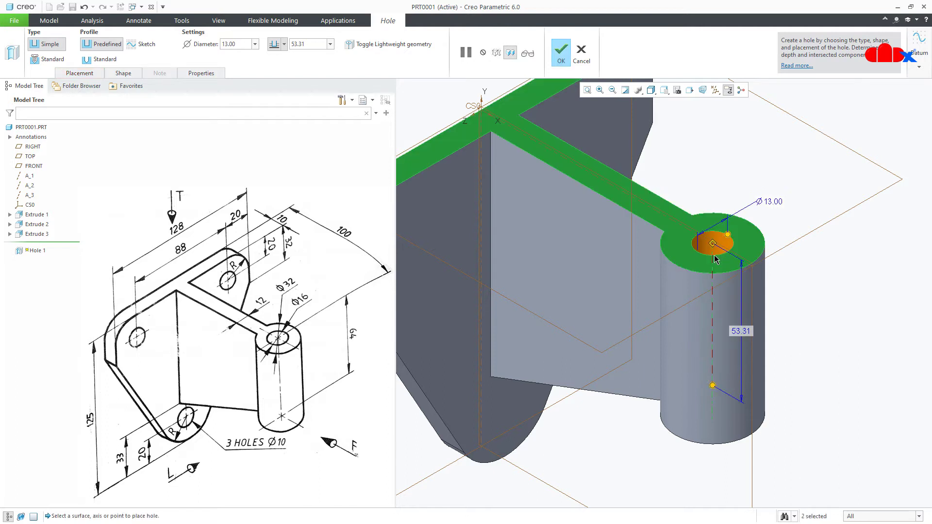
# Make the hole Ø16.00 Through All, finish it, and reset to the default view.
pyautogui.doubleClick(772, 202)
pyautogui.write('16')
pyautogui.press('Return')
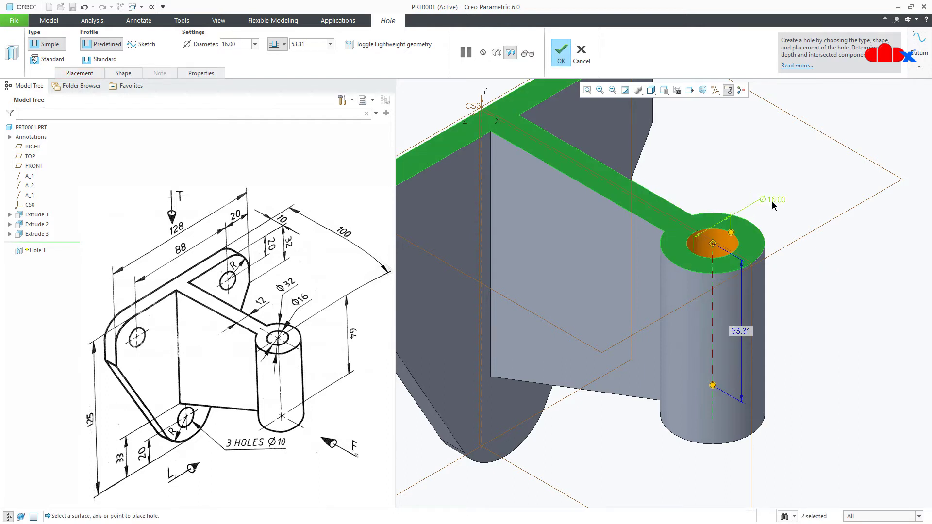
pyautogui.rightClick(712, 387)
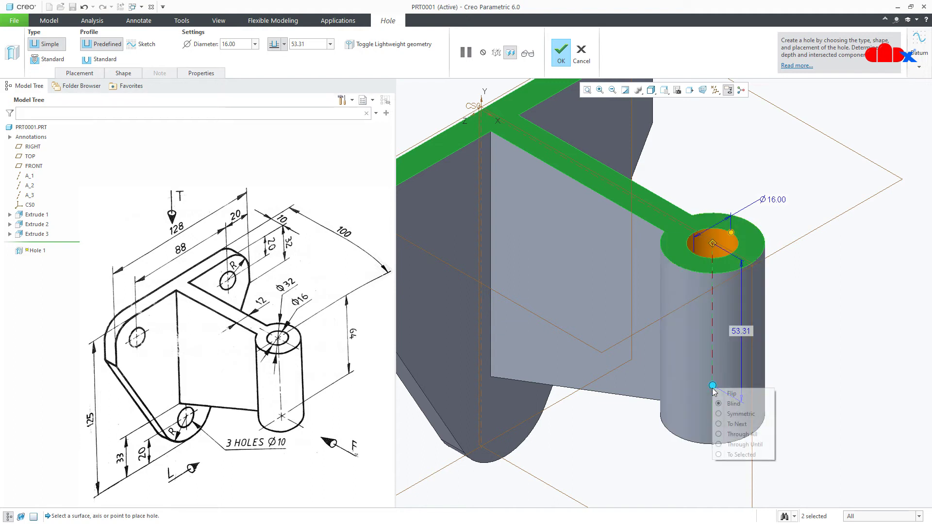
pyautogui.click(733, 435)
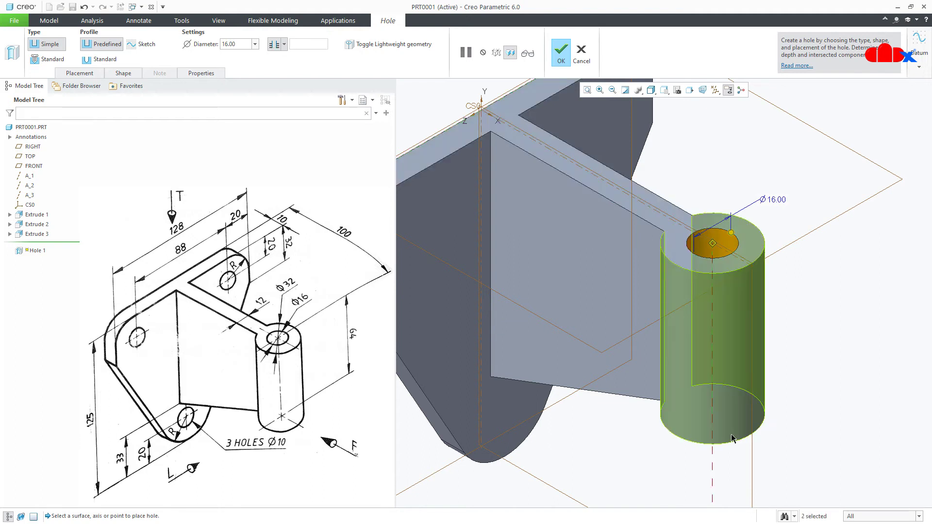
pyautogui.middleClick(731, 434)
pyautogui.hotkey('ctrl', 'd')
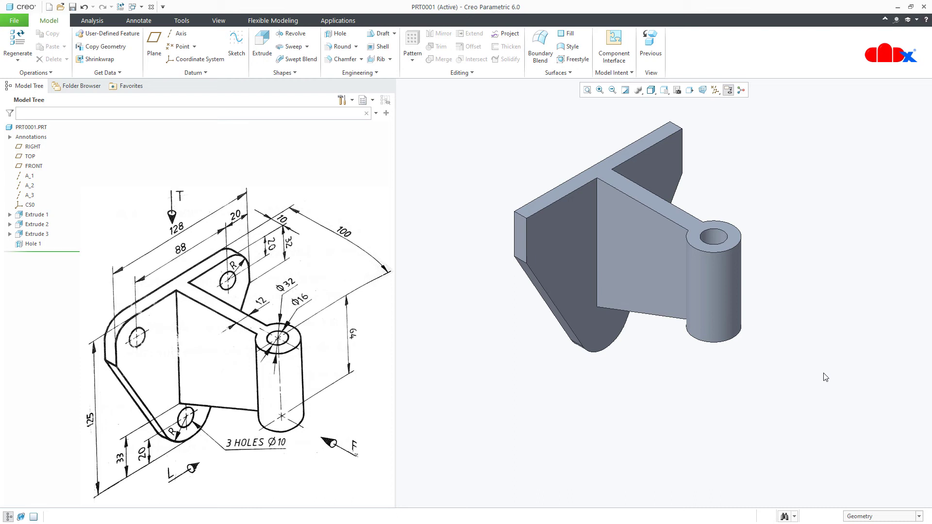
# Hide datum planes and place a hole on the side plate referenced to its top and front edges.
pyautogui.press('p')
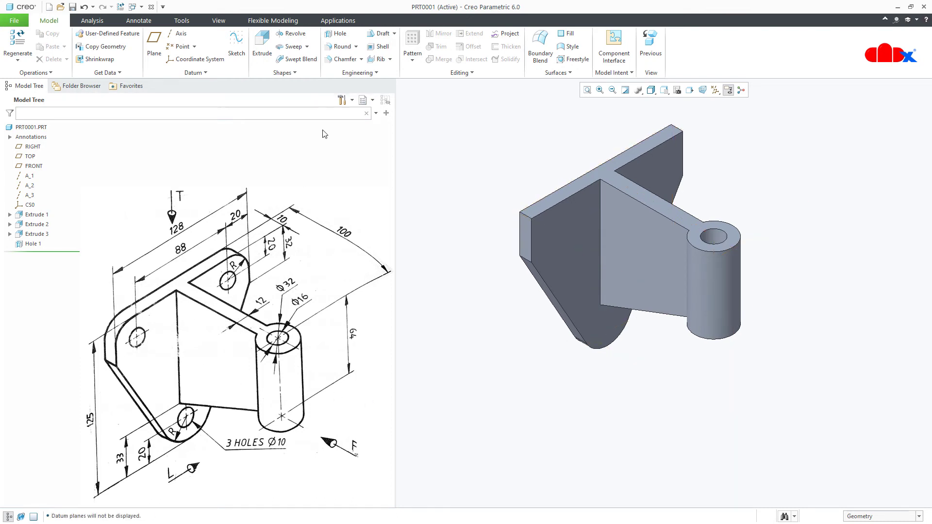
pyautogui.click(336, 33)
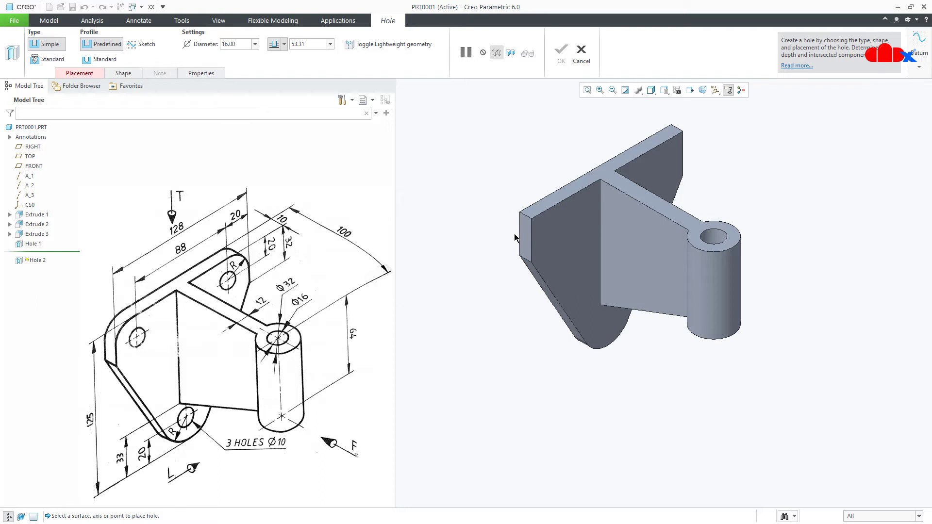
pyautogui.click(556, 245)
pyautogui.scroll(4, 551, 242)
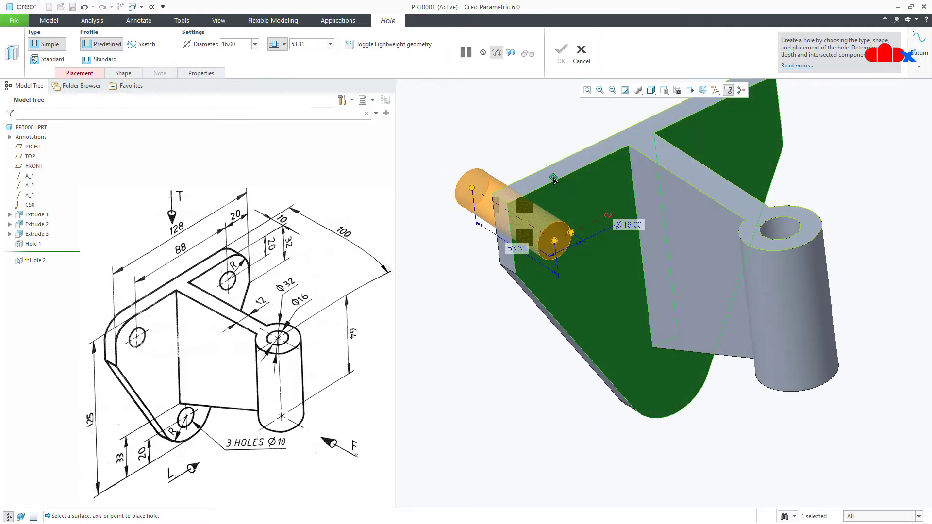
pyautogui.moveTo(555, 181); pyautogui.dragTo(548, 184)
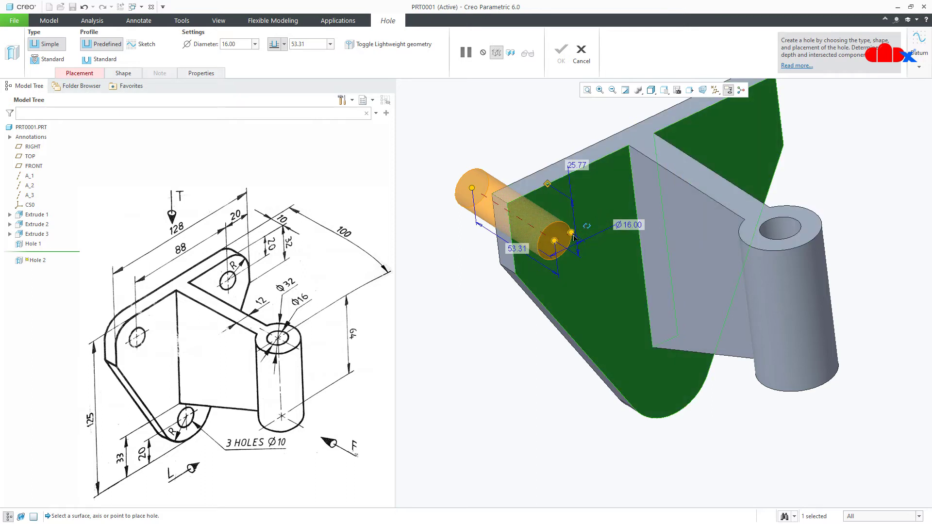
pyautogui.moveTo(508, 264); pyautogui.dragTo(516, 293)
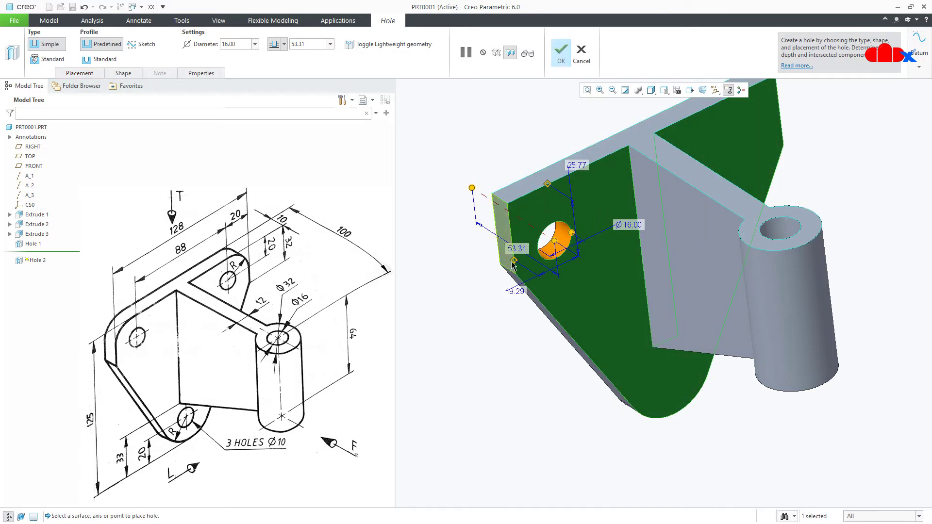
# Set both edge offsets to 20.00, diameter 10.00, Through All, and finish the hole.
pyautogui.click(516, 292)
pyautogui.write('20')
pyautogui.press('Return')
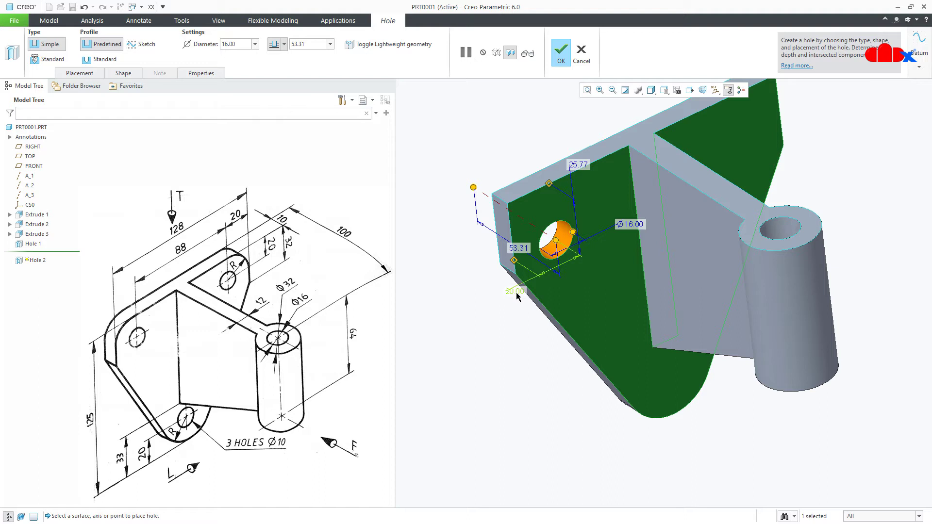
pyautogui.doubleClick(575, 168)
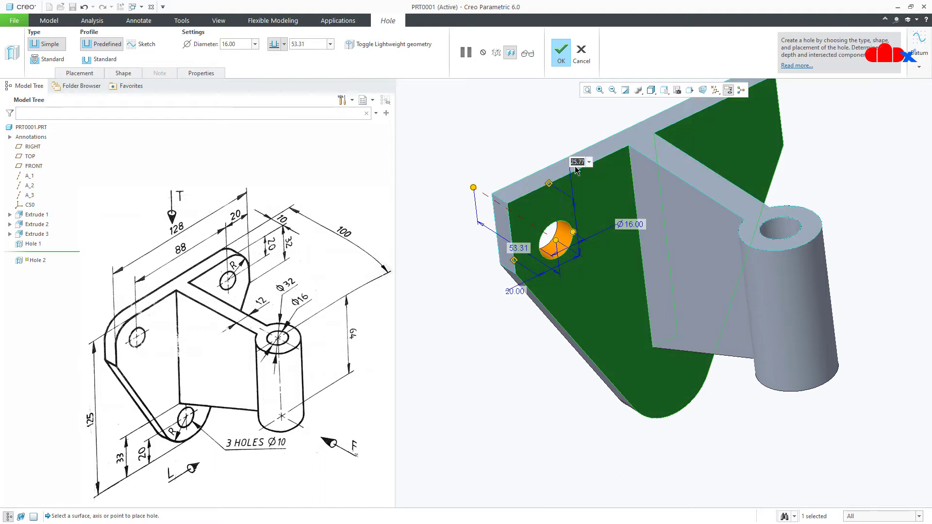
pyautogui.press('Return')
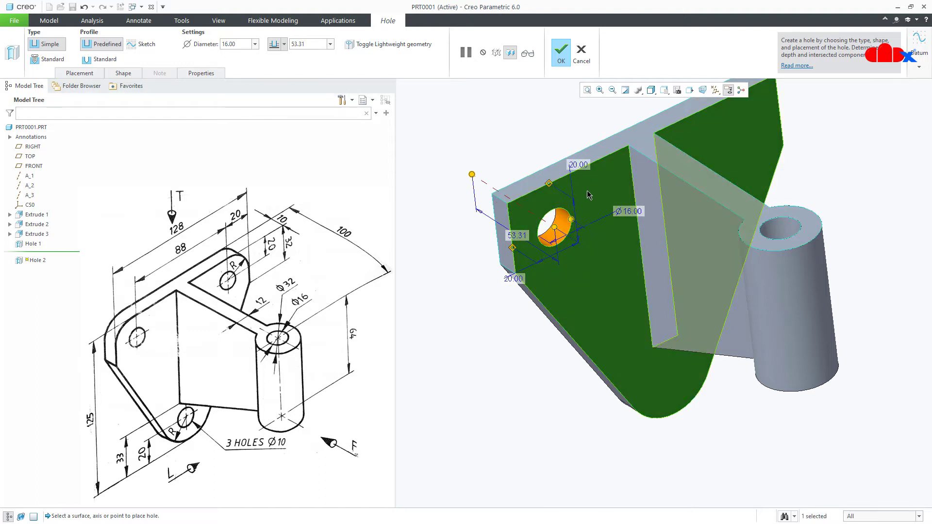
pyautogui.doubleClick(623, 212)
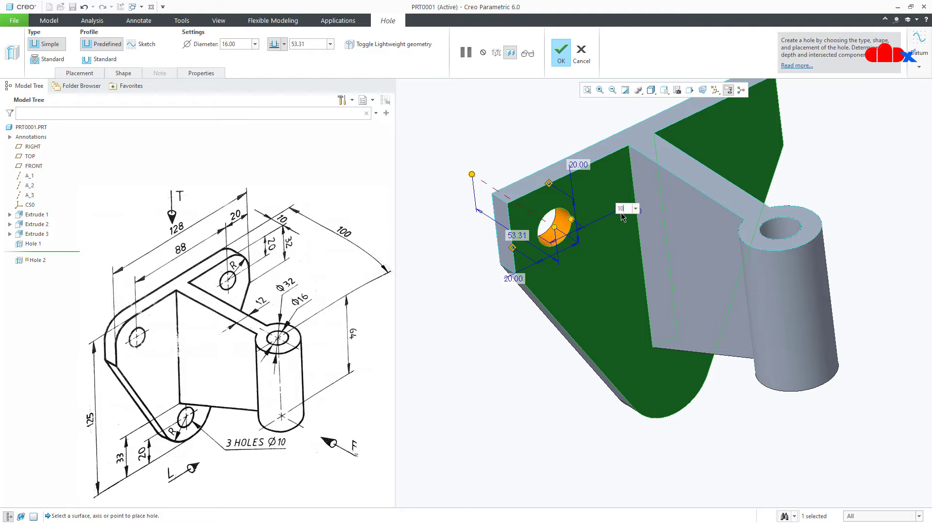
pyautogui.press('Return')
pyautogui.rightClick(472, 176)
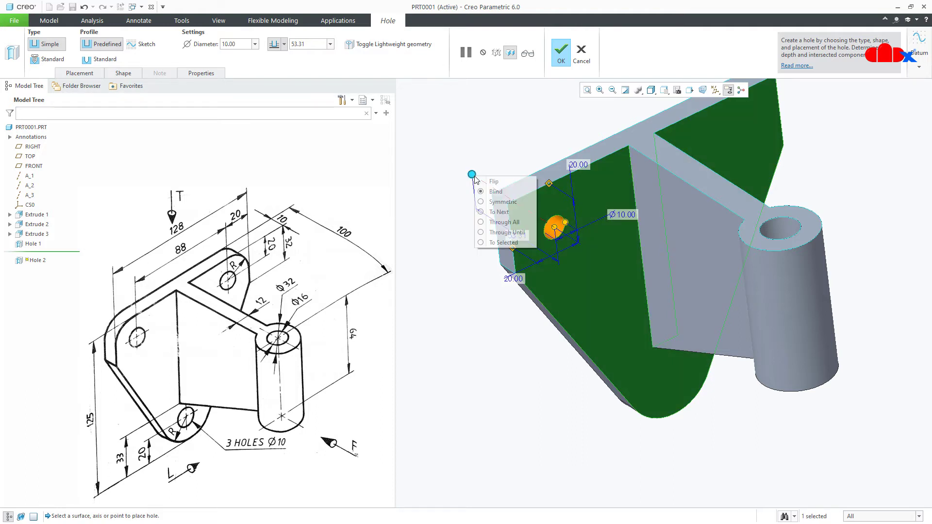
pyautogui.click(500, 222)
pyautogui.middleClick(469, 233)
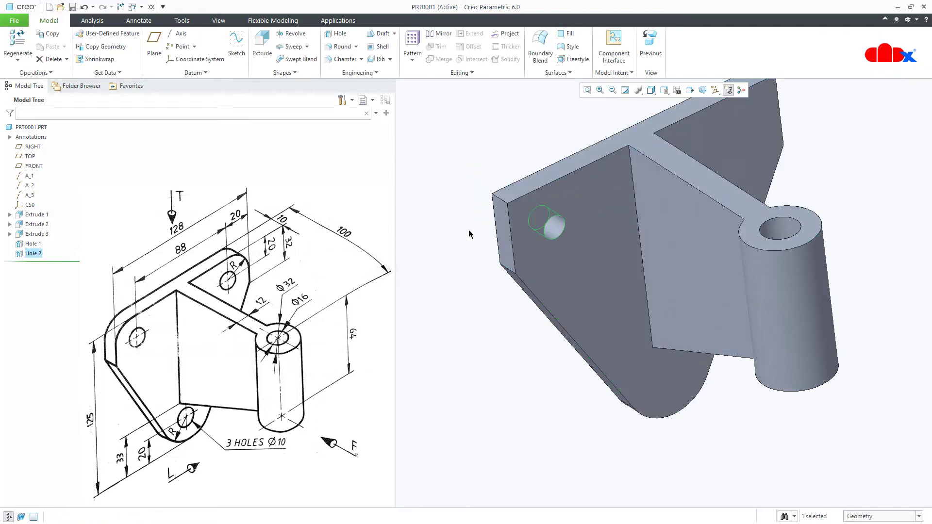
# Mirror Hole 2 across the FRONT datum plane, creating Mirror 1 on the opposite plate.
pyautogui.click(439, 33)
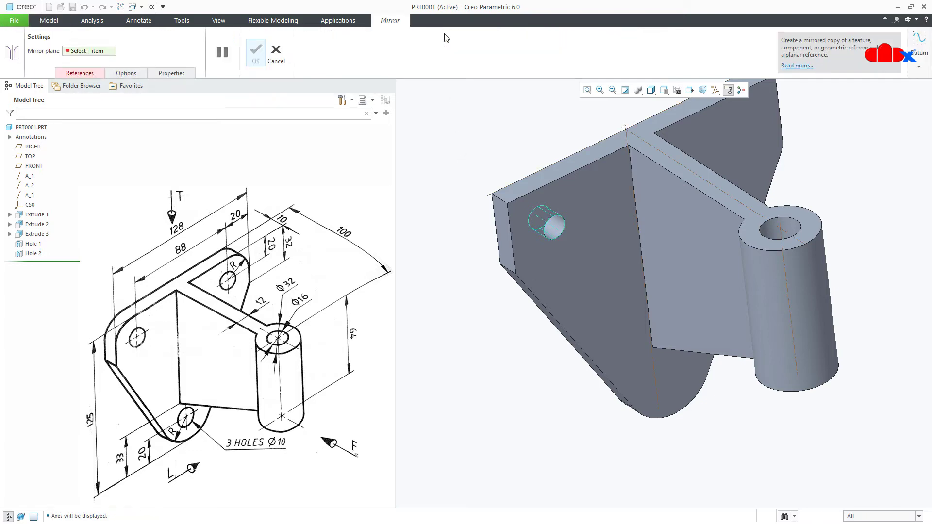
pyautogui.click(645, 159)
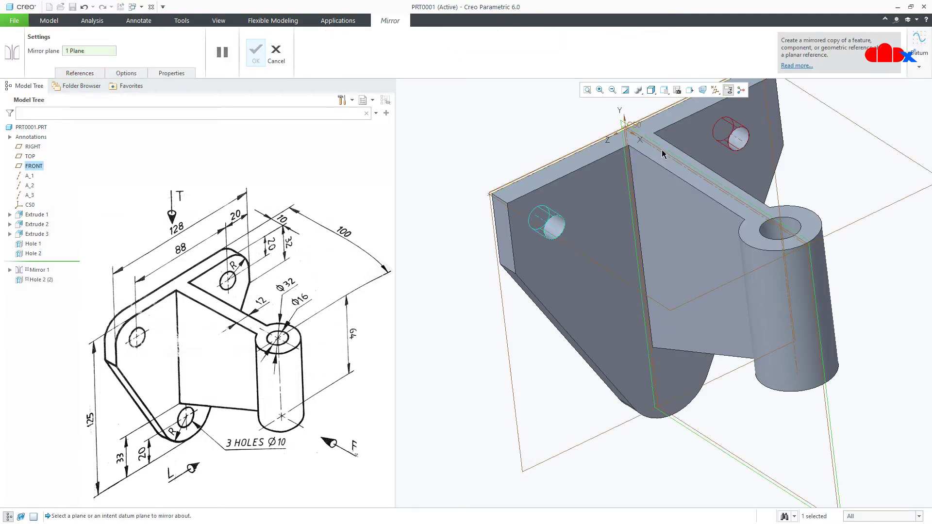
pyautogui.middleClick(660, 156)
pyautogui.click(550, 410)
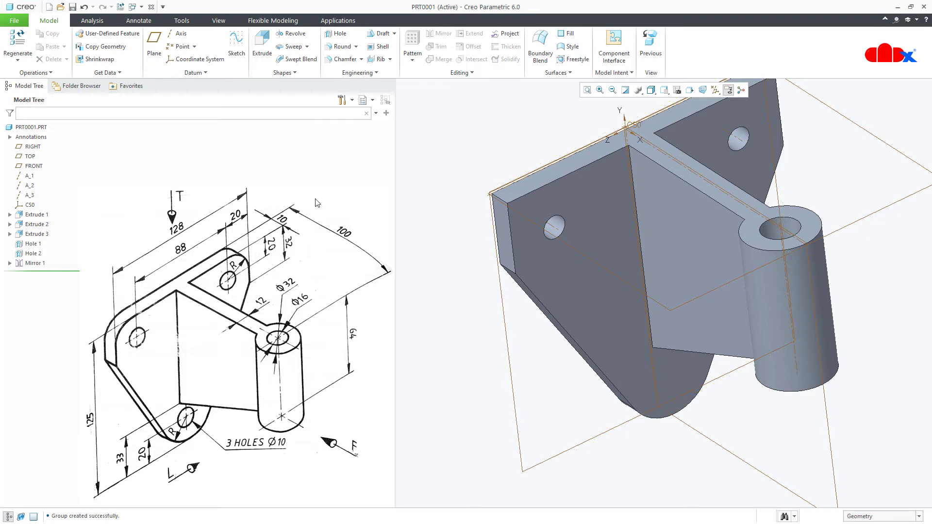
# Place a third hole on the plate face, offset 105 from a datum plane.
pyautogui.click(340, 34)
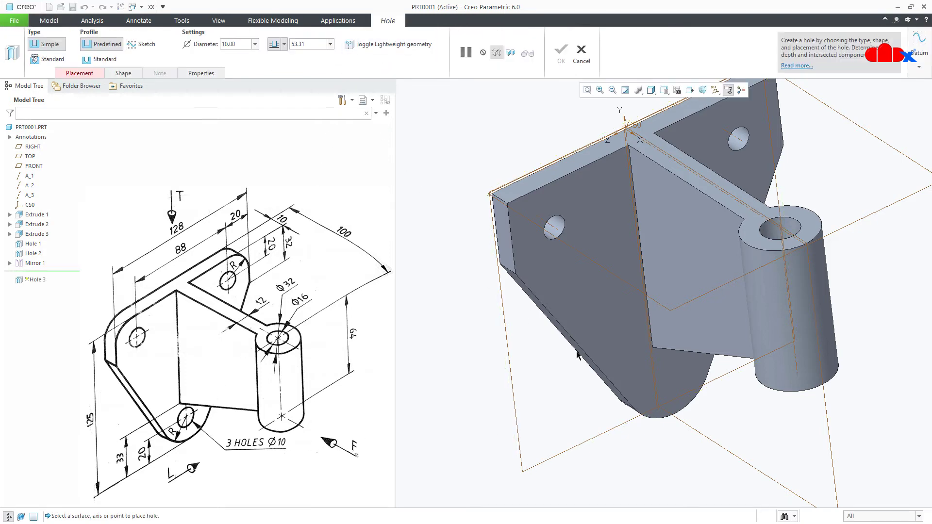
pyautogui.click(677, 378)
pyautogui.scroll(-2, 679, 382)
pyautogui.moveTo(678, 382)
pyautogui.mouseDown(button='middle')
pyautogui.moveTo(696, 374)
pyautogui.moveTo(671, 394)
pyautogui.mouseUp(button='middle')
pyautogui.scroll(5, 672, 394)
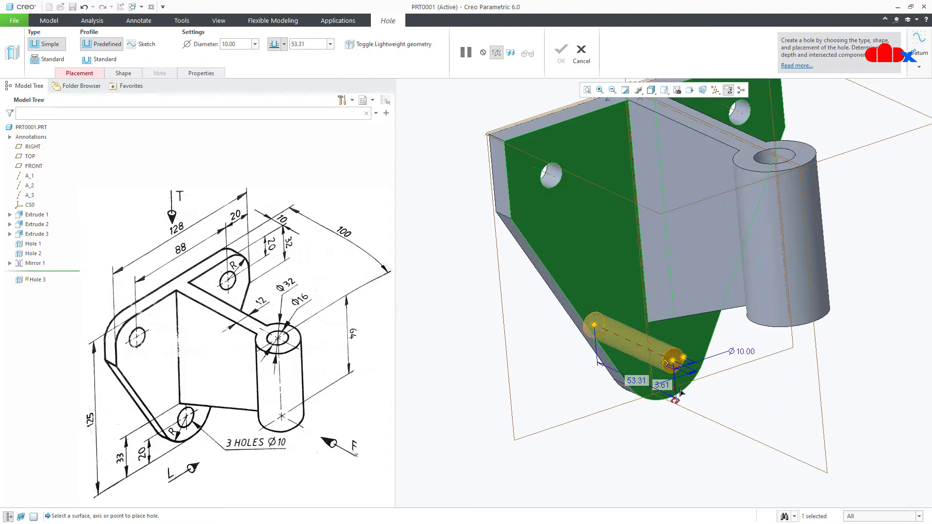
pyautogui.moveTo(674, 405); pyautogui.dragTo(636, 388, button='middle')
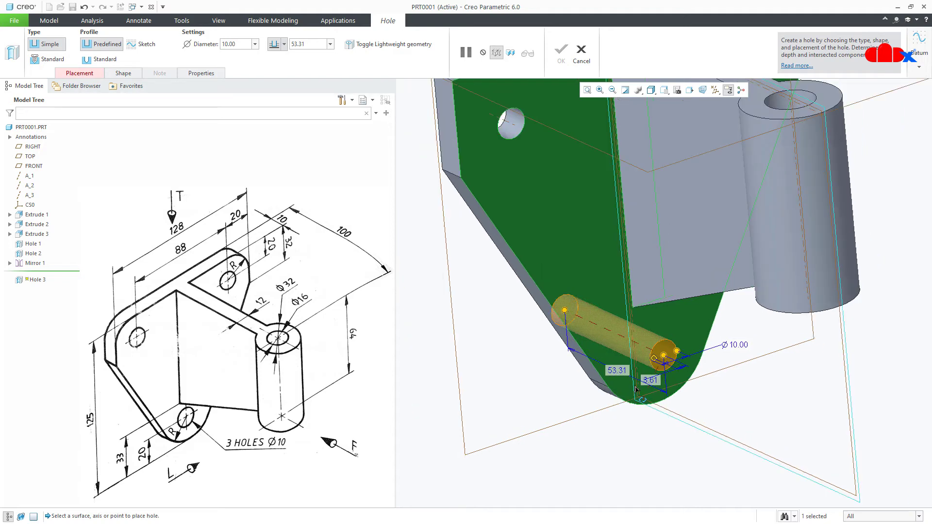
pyautogui.moveTo(625, 217); pyautogui.dragTo(632, 166)
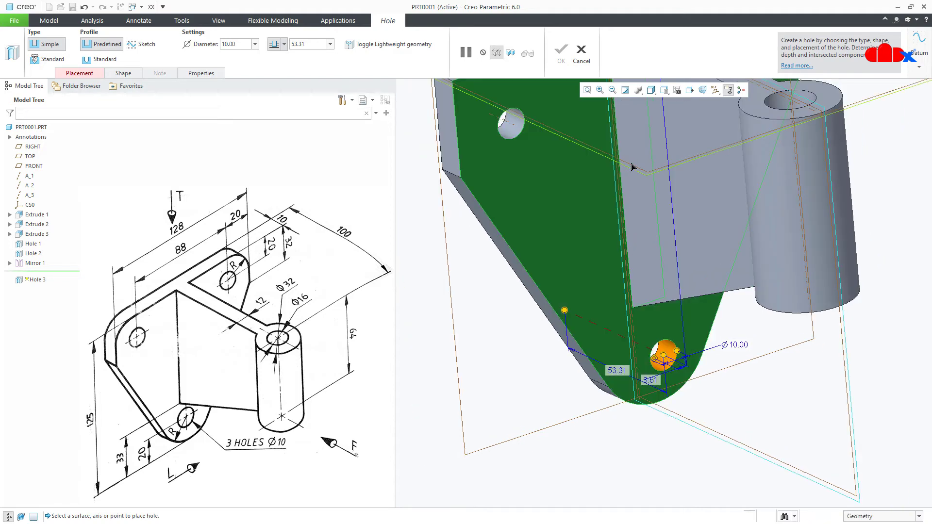
pyautogui.scroll(-4, 629, 283)
pyautogui.scroll(-3, 628, 282)
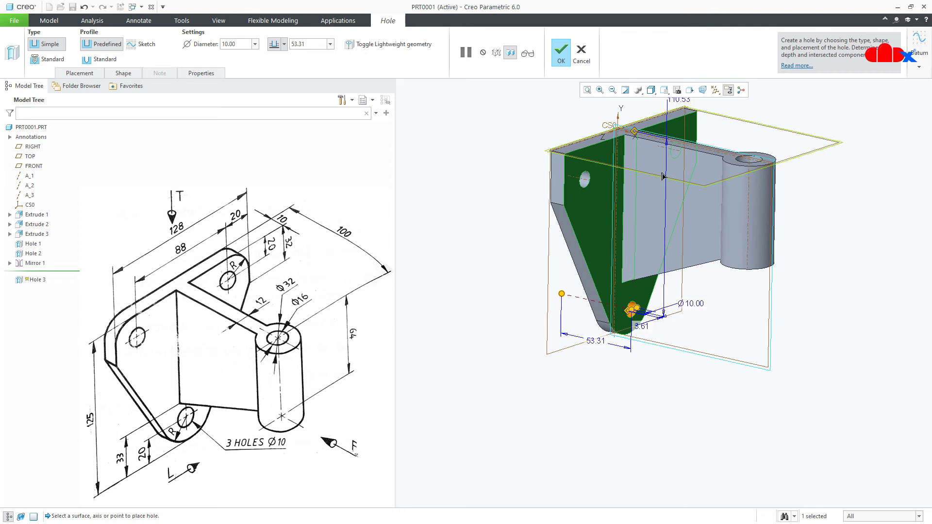
pyautogui.doubleClick(680, 136)
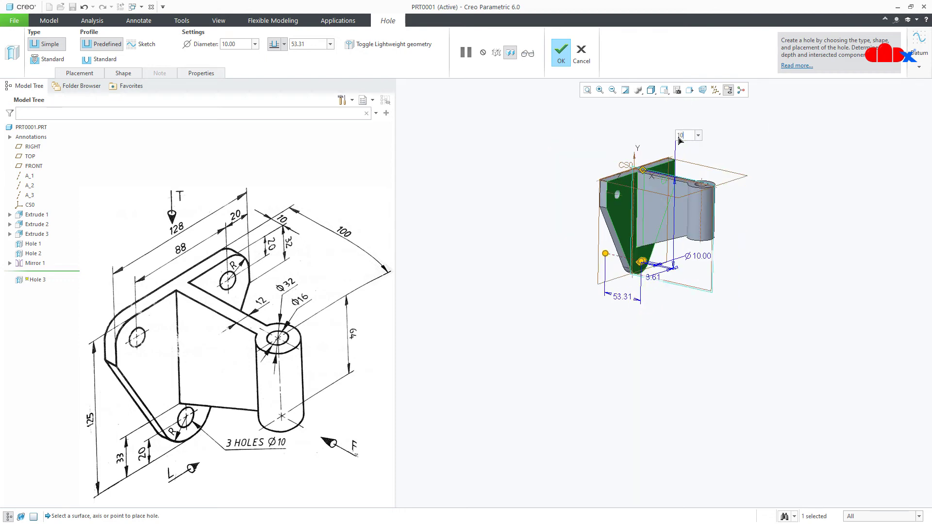
pyautogui.write('105')
pyautogui.press('Return')
# Change the hole's 3.61 offset to 0 to centre it on the lower lobe.
pyautogui.scroll(5, 579, 272)
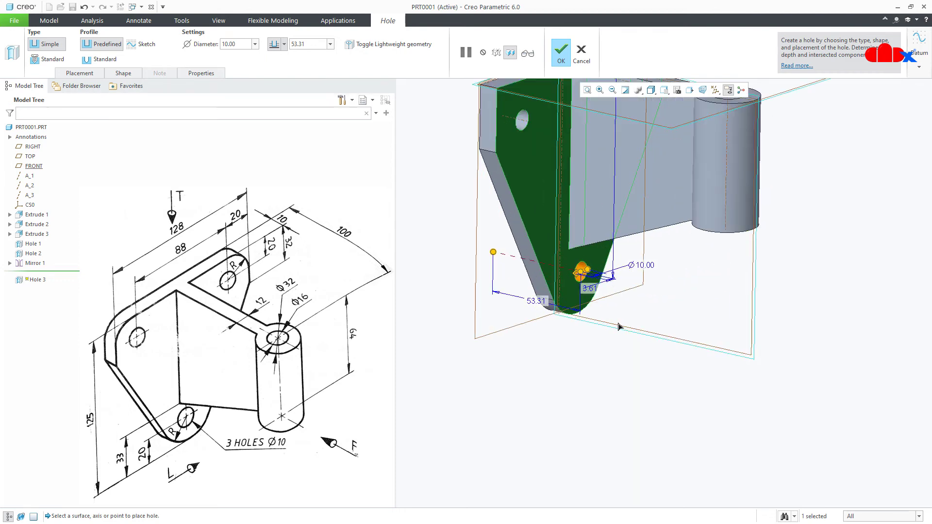
pyautogui.moveTo(579, 273); pyautogui.dragTo(552, 272, button='middle')
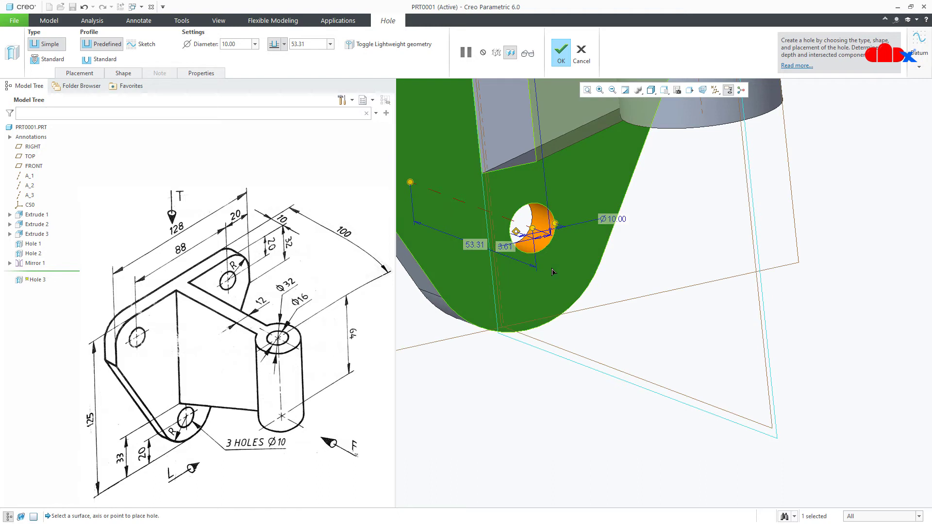
pyautogui.doubleClick(508, 249)
pyautogui.press('Return')
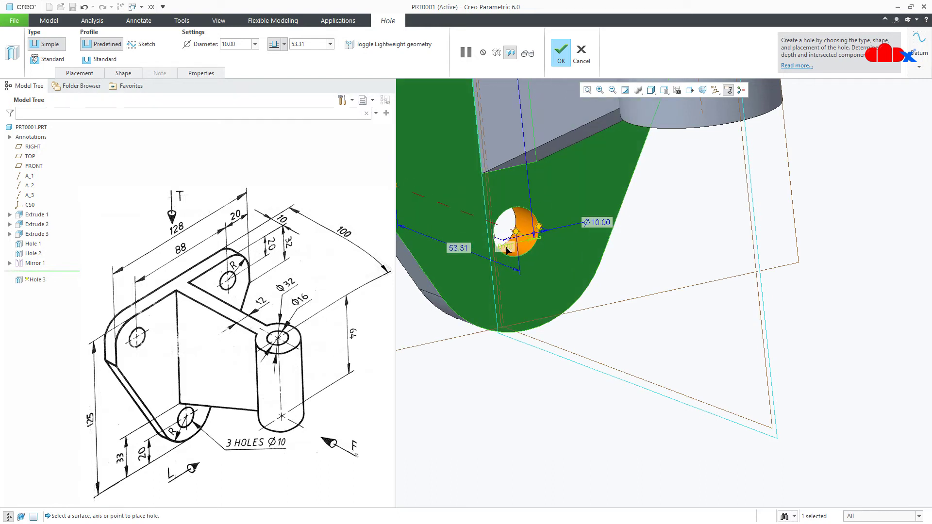
pyautogui.moveTo(508, 250); pyautogui.dragTo(559, 257, button='middle')
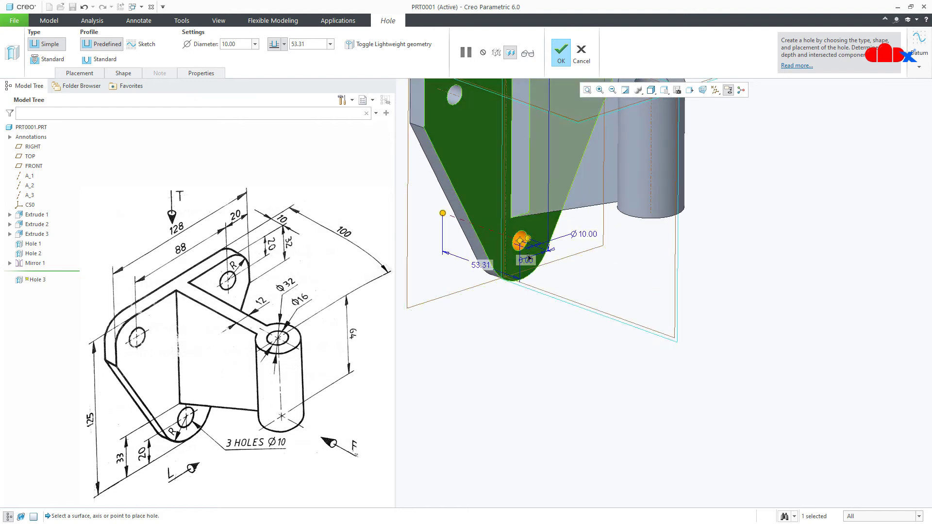
# Make Hole 3 go Through All, then show the part in standard orientation with datum planes hidden.
pyautogui.rightClick(443, 216)
pyautogui.click(469, 260)
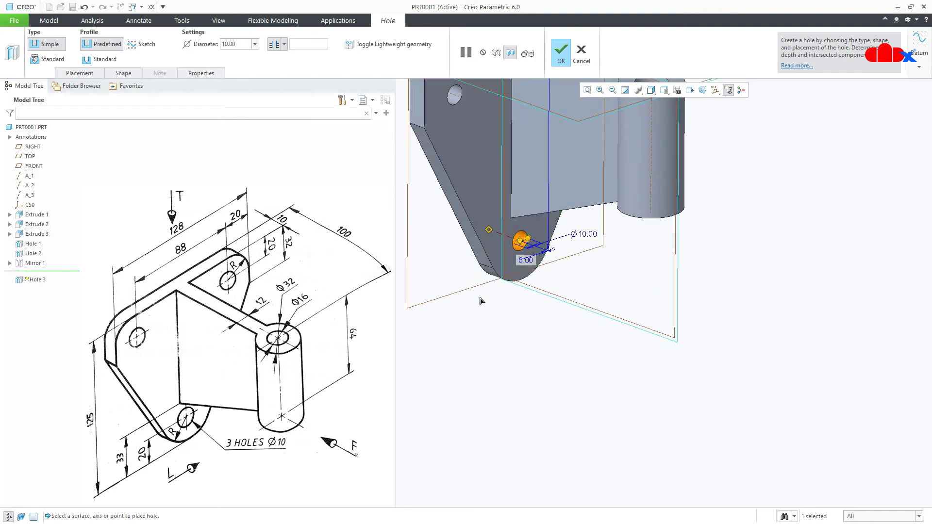
pyautogui.middleClick(508, 340)
pyautogui.hotkey('ctrl', 'd')
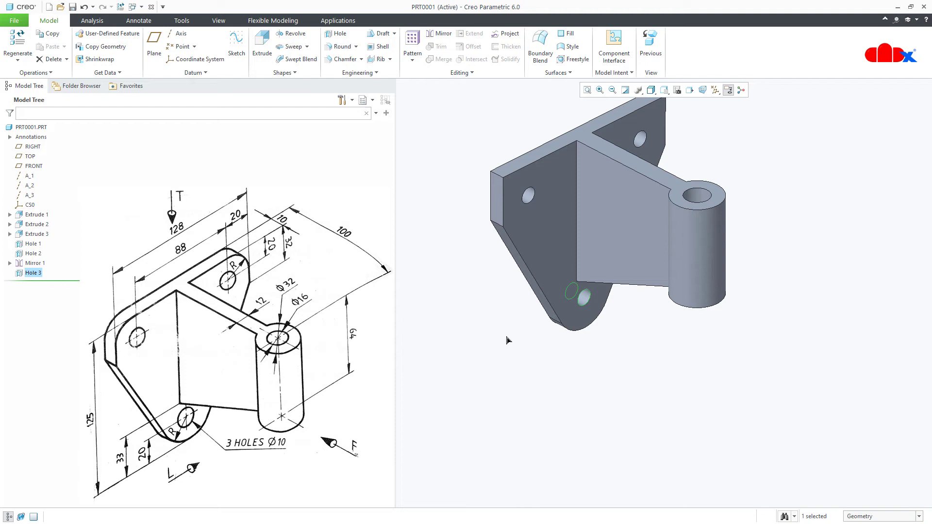
pyautogui.click(651, 458)
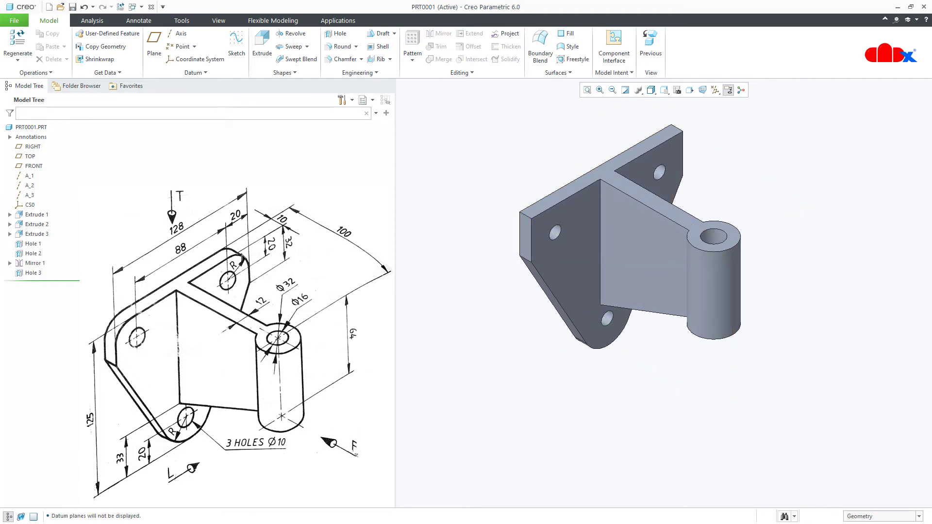
# Round the back plate's outer corner edges with a radius of 20.
pyautogui.click(341, 47)
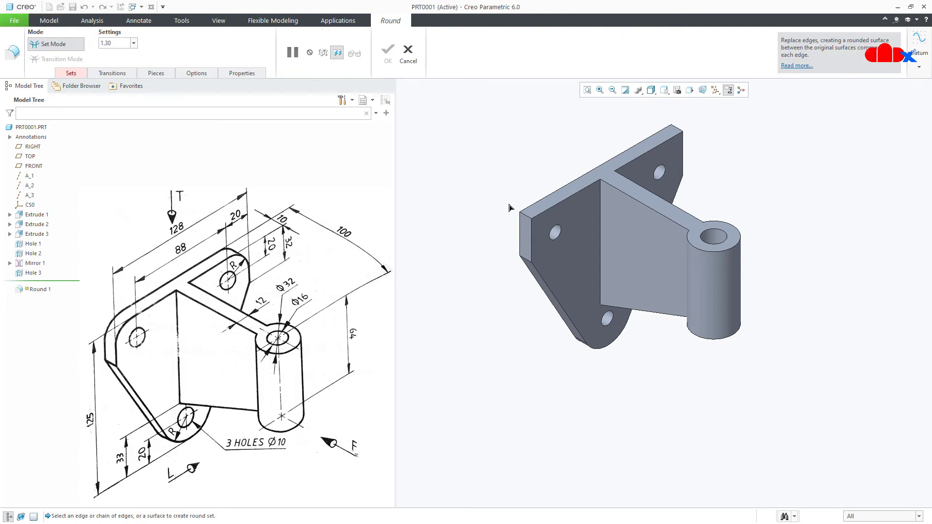
pyautogui.click(525, 216)
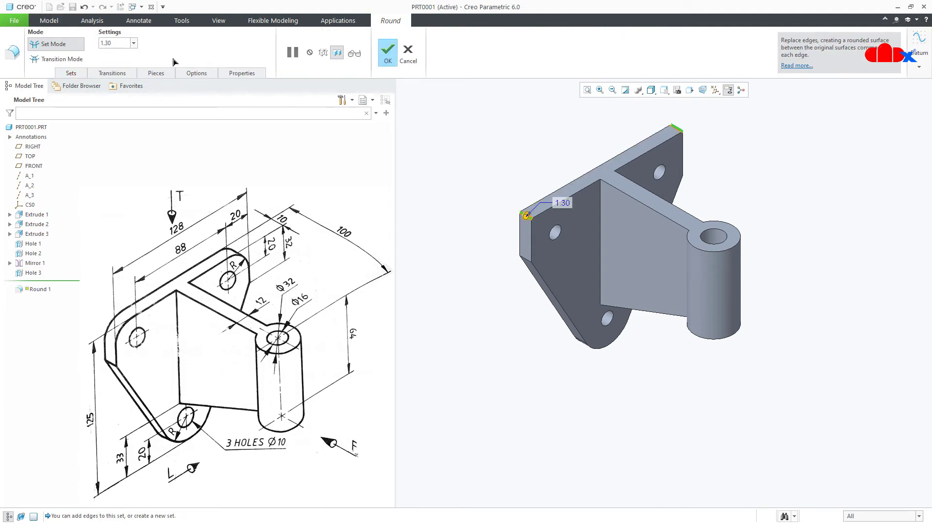
pyautogui.write('20')
pyautogui.press('Return')
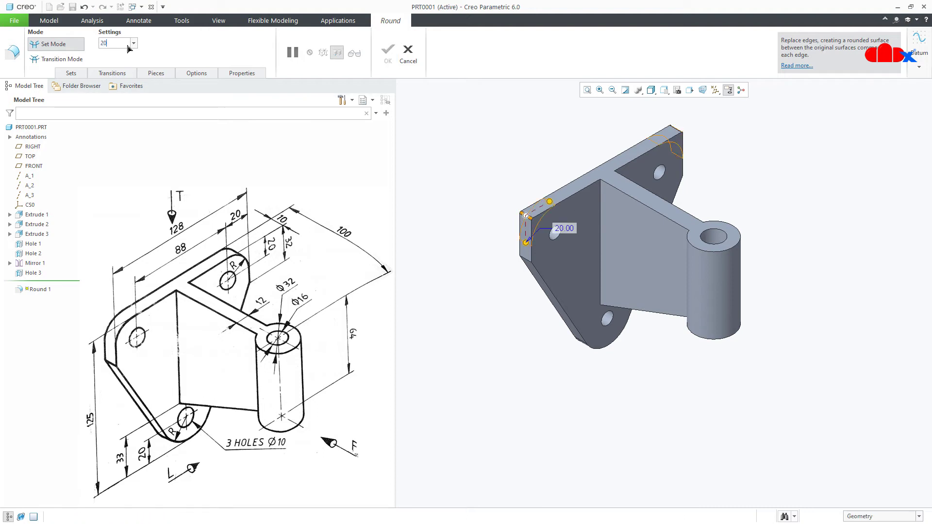
pyautogui.click(387, 53)
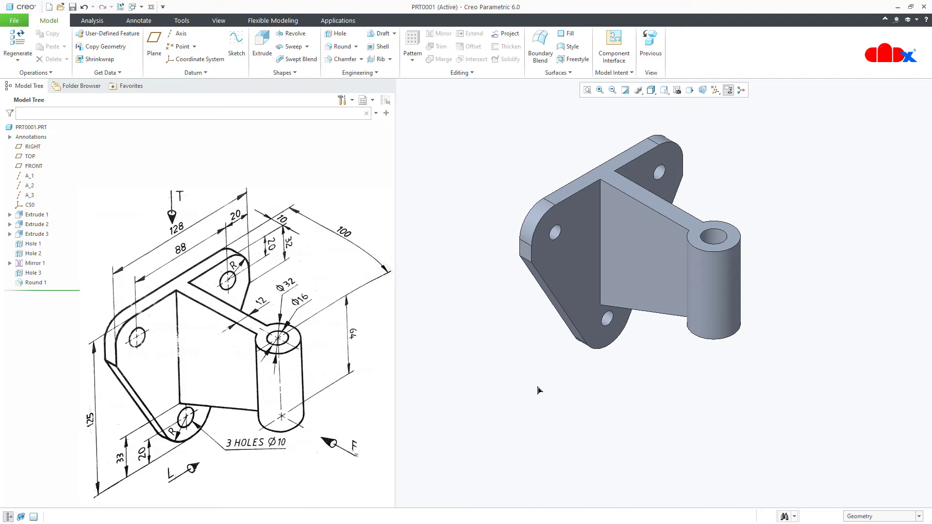
# Apply the green appearance to the whole part using the Part selection filter.
pyautogui.click(219, 21)
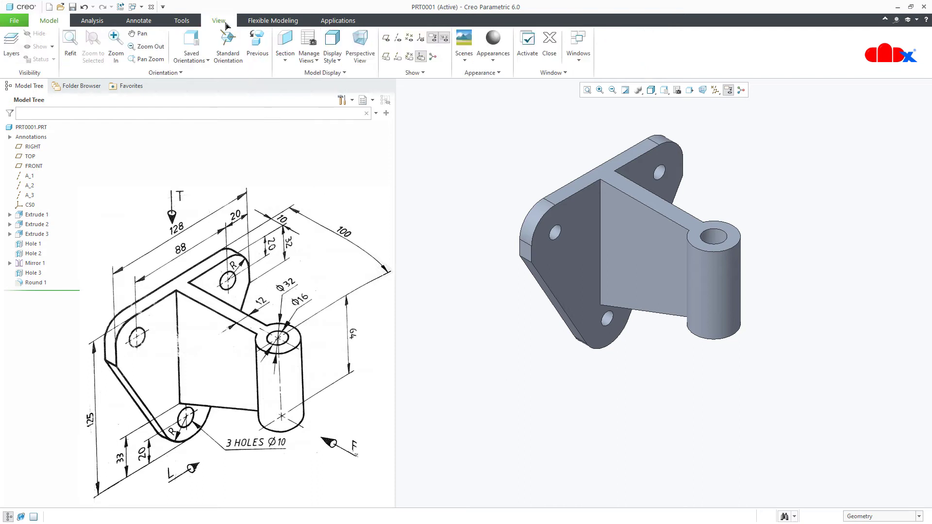
pyautogui.click(499, 64)
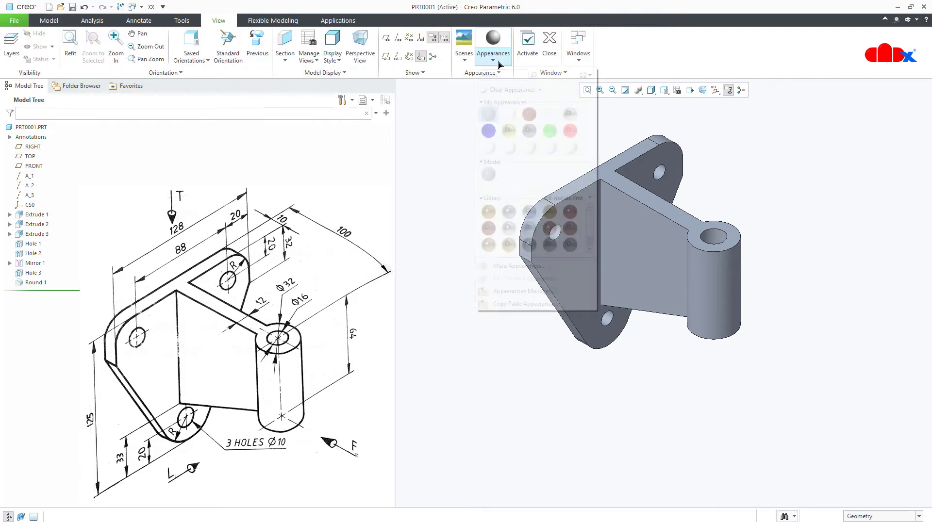
pyautogui.click(550, 131)
pyautogui.click(644, 272)
pyautogui.click(869, 516)
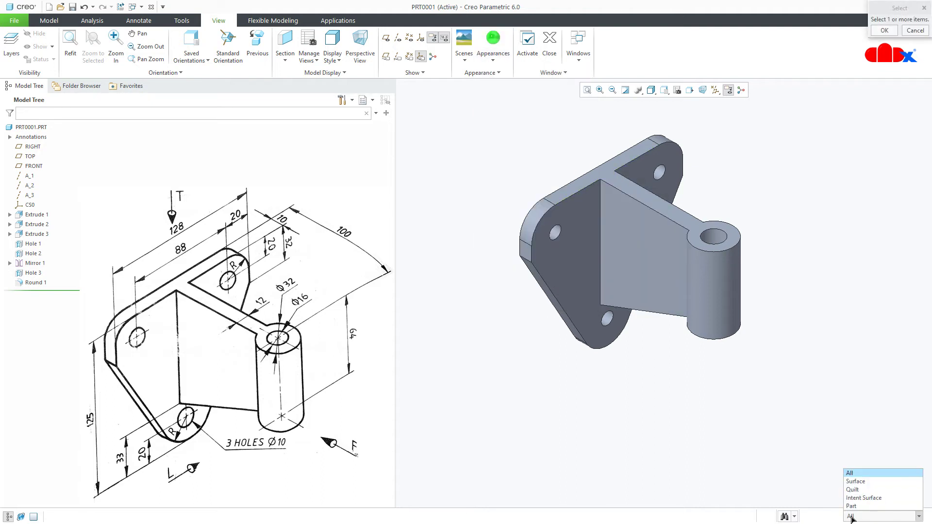
pyautogui.click(859, 505)
pyautogui.click(728, 326)
pyautogui.middleClick(757, 348)
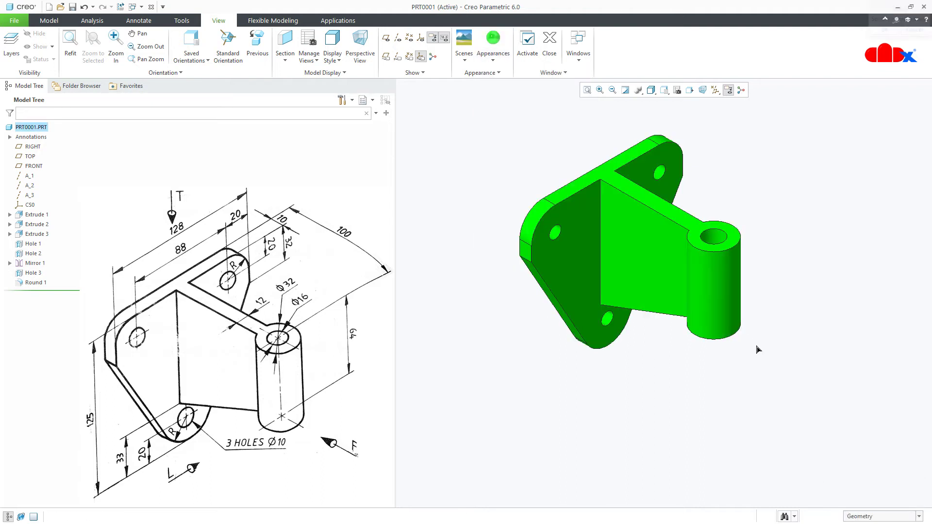
# Edit the model's green appearance to a lighter green, RGB 115.3, 255, 151.9.
pyautogui.click(493, 46)
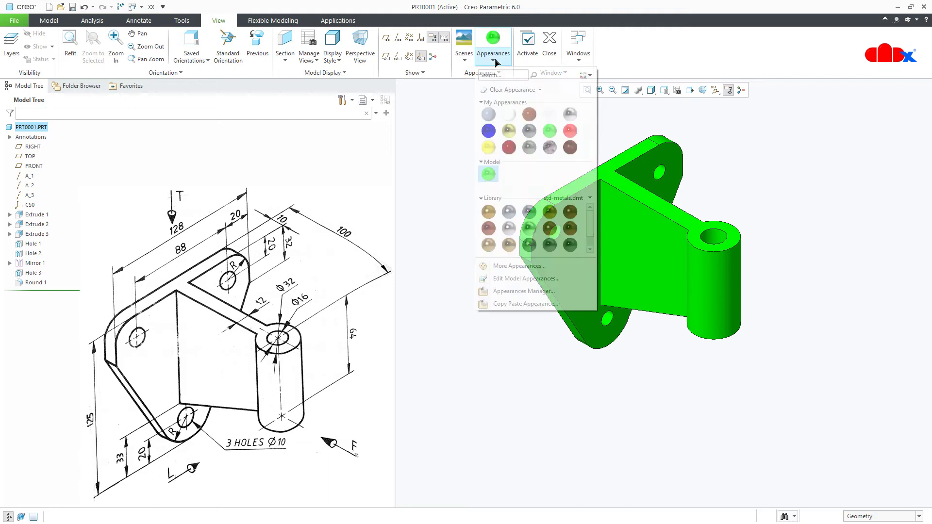
pyautogui.rightClick(489, 178)
pyautogui.click(509, 185)
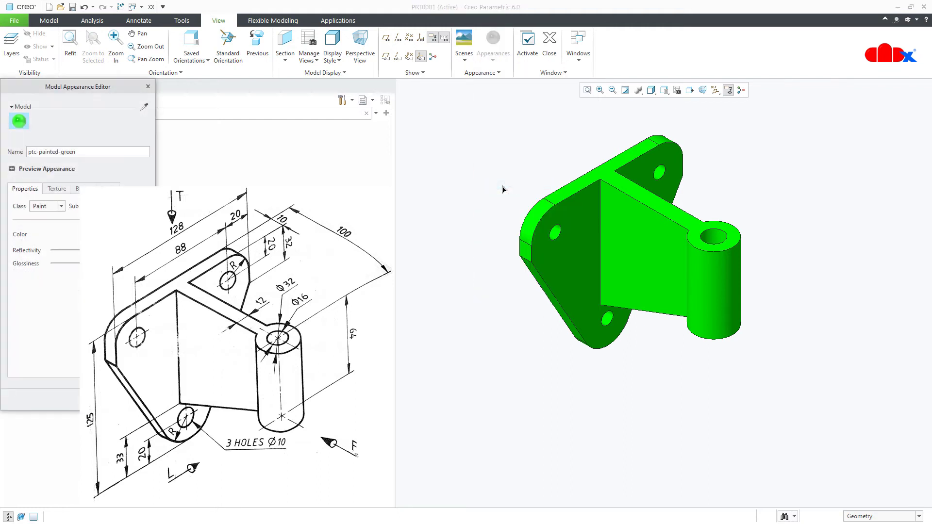
pyautogui.moveTo(130, 94); pyautogui.dragTo(623, 146)
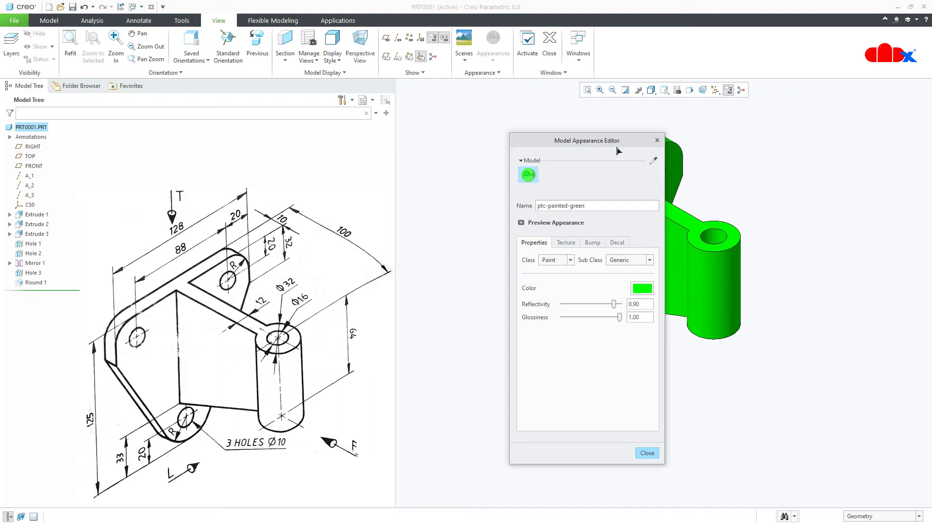
pyautogui.click(641, 288)
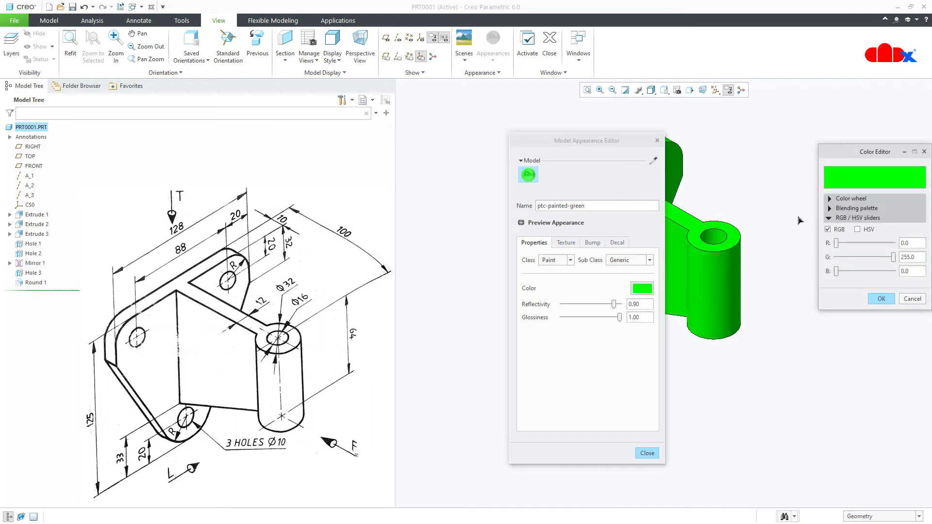
pyautogui.click(830, 199)
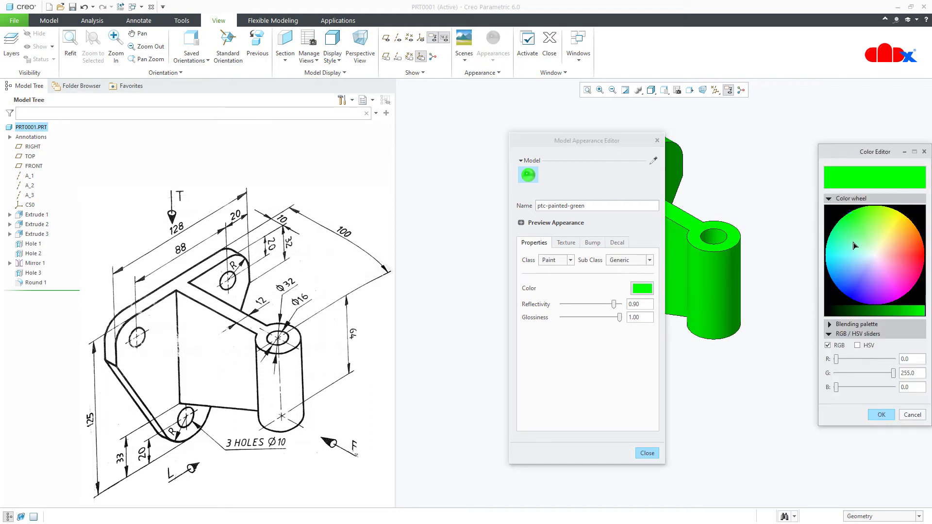
pyautogui.moveTo(855, 247); pyautogui.dragTo(857, 241)
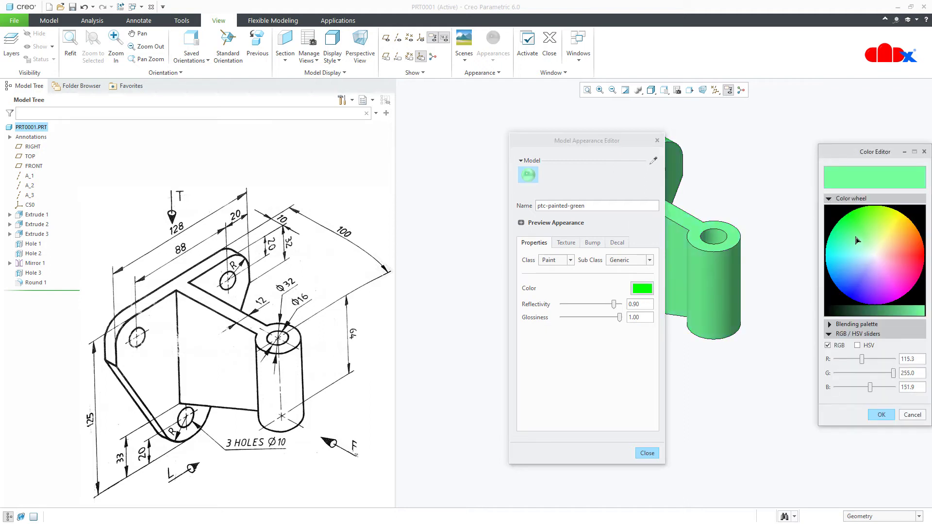
pyautogui.click(880, 416)
pyautogui.click(645, 451)
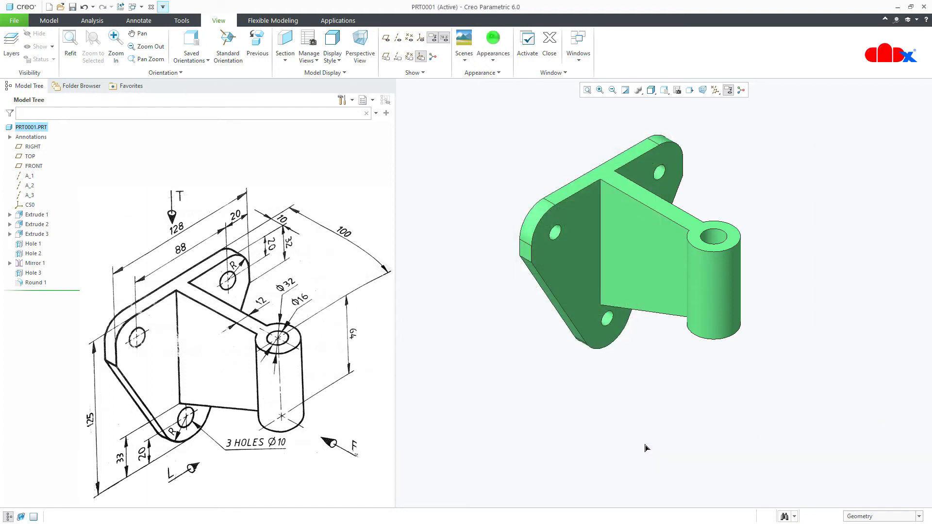
# Apply the grey appearance to the four hole surfaces using the Intent Surface filter.
pyautogui.click(492, 54)
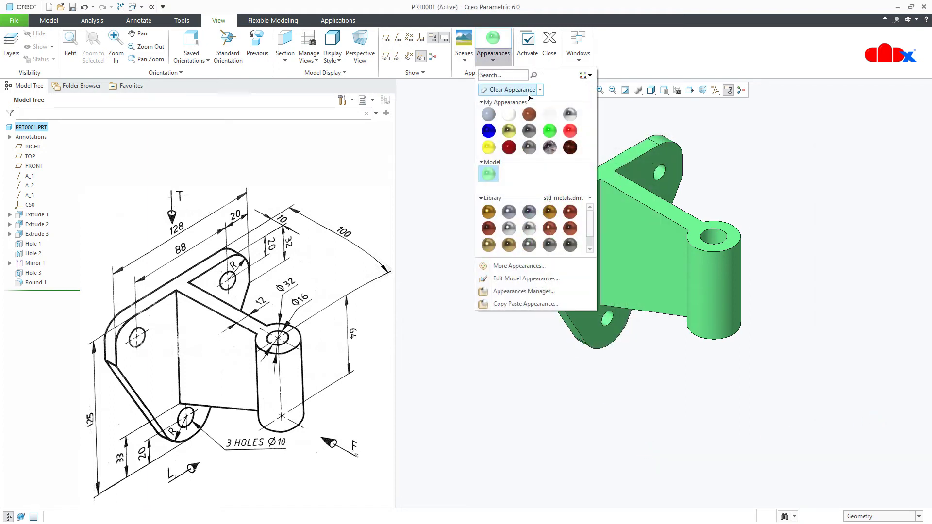
pyautogui.click(573, 118)
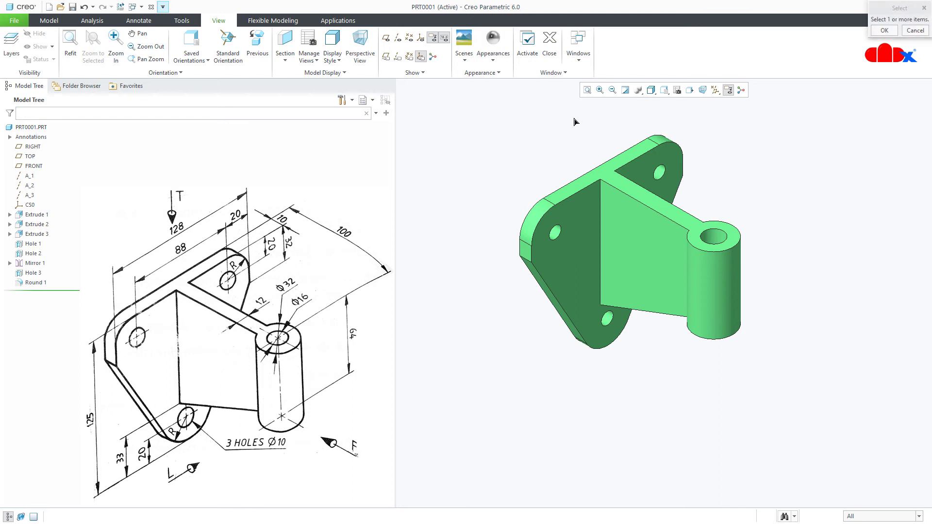
pyautogui.click(871, 517)
pyautogui.click(872, 500)
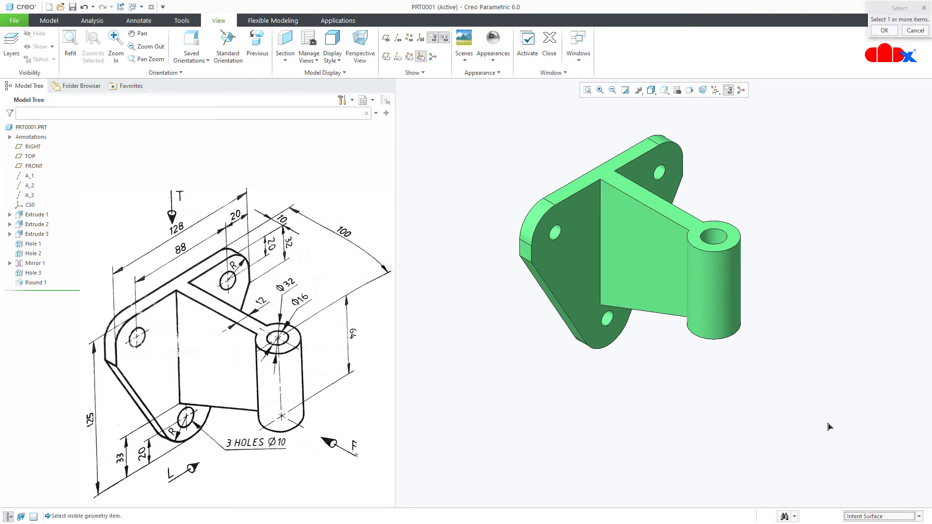
pyautogui.click(723, 247)
pyautogui.keyDown('ctrl'); pyautogui.click(607, 318); pyautogui.keyUp('ctrl')
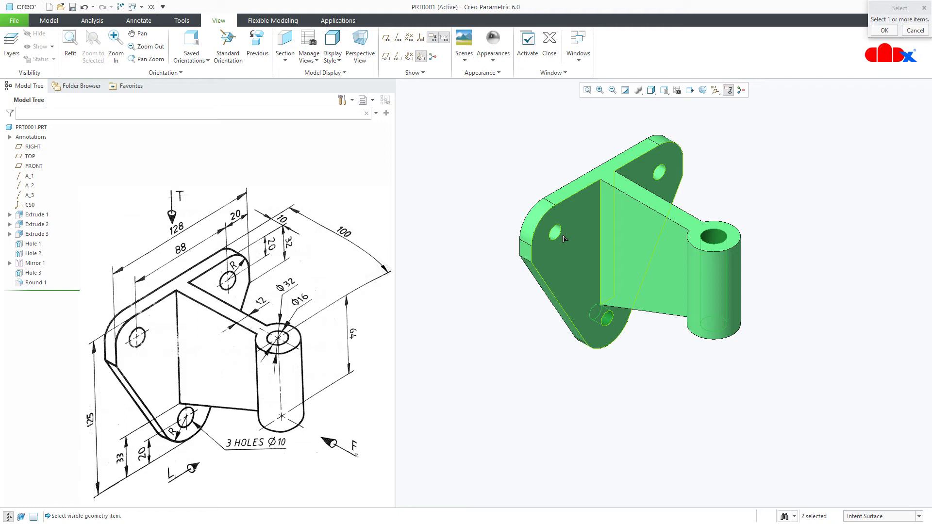
pyautogui.keyDown('ctrl'); pyautogui.click(556, 235); pyautogui.keyUp('ctrl')
pyautogui.keyDown('ctrl'); pyautogui.click(657, 173); pyautogui.keyUp('ctrl')
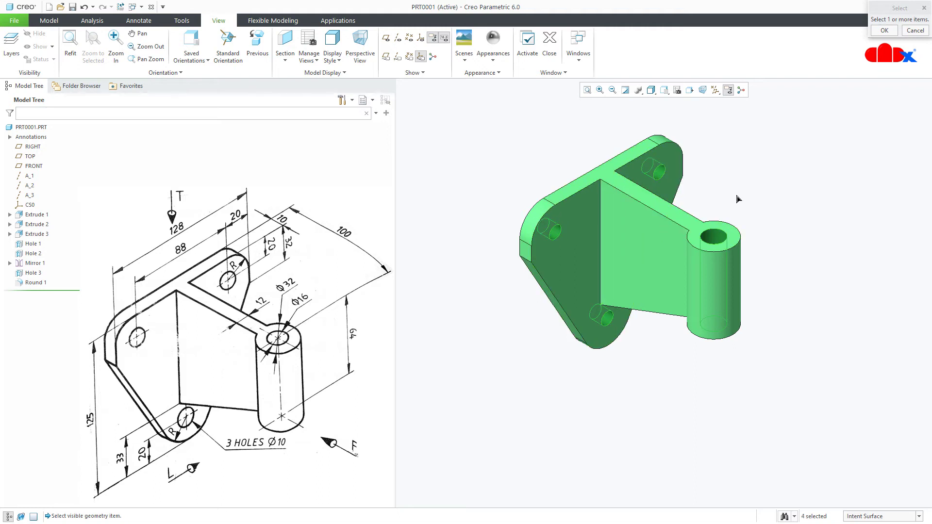
pyautogui.middleClick(747, 239)
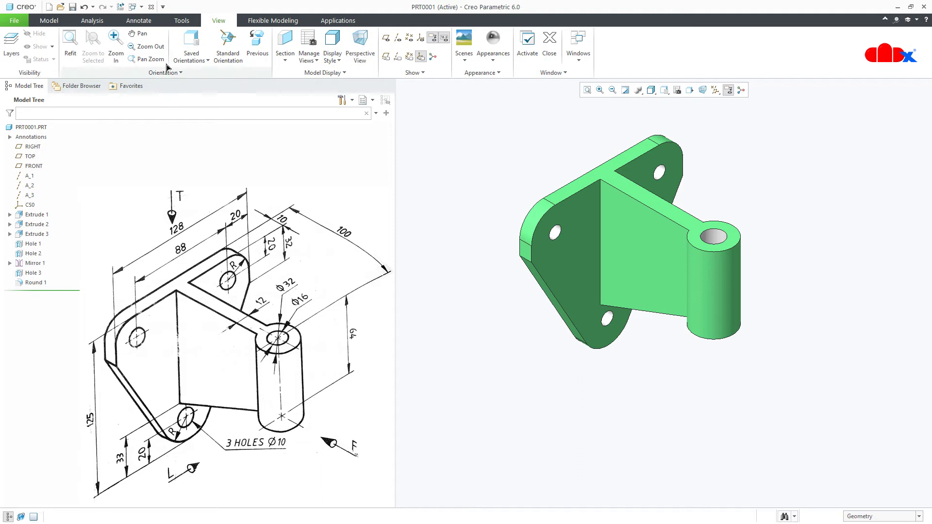
pyautogui.click(139, 20)
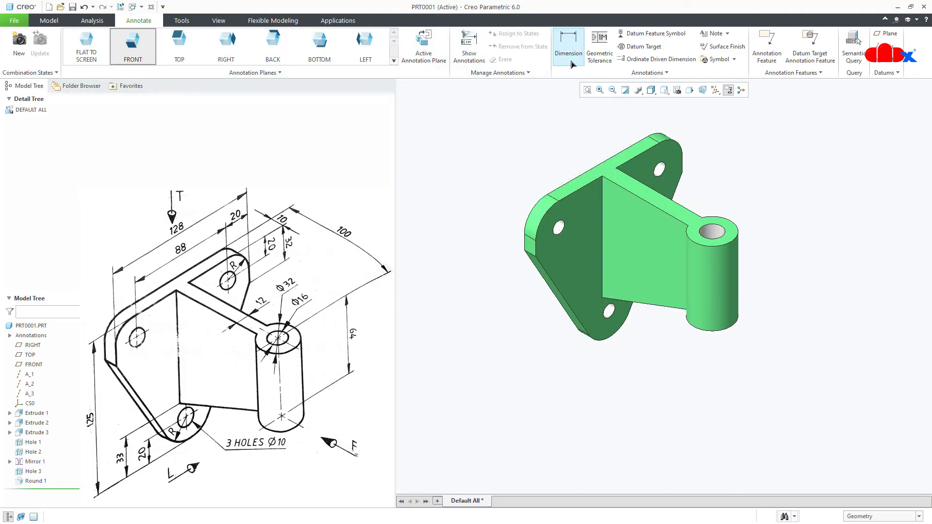
# Show Extrude 1's 128.00 and 125.00 dimensions on the model.
pyautogui.click(471, 62)
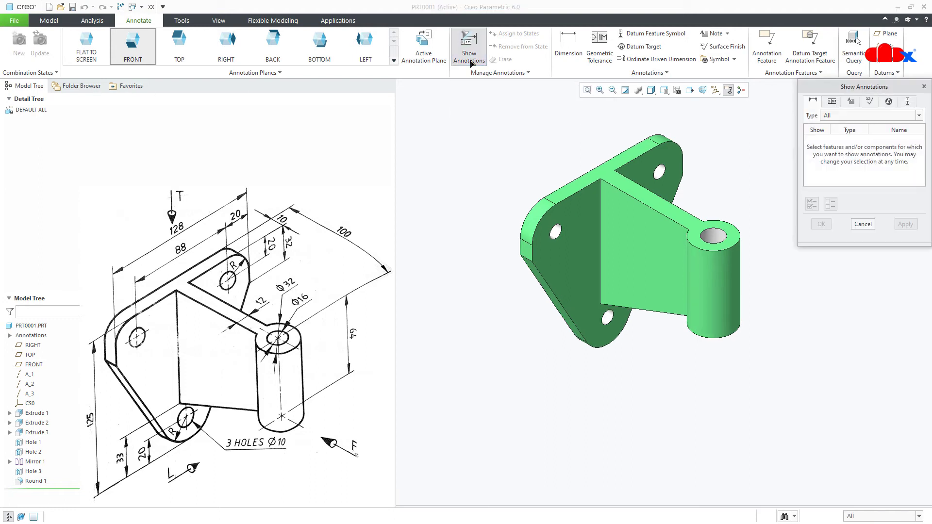
pyautogui.click(41, 416)
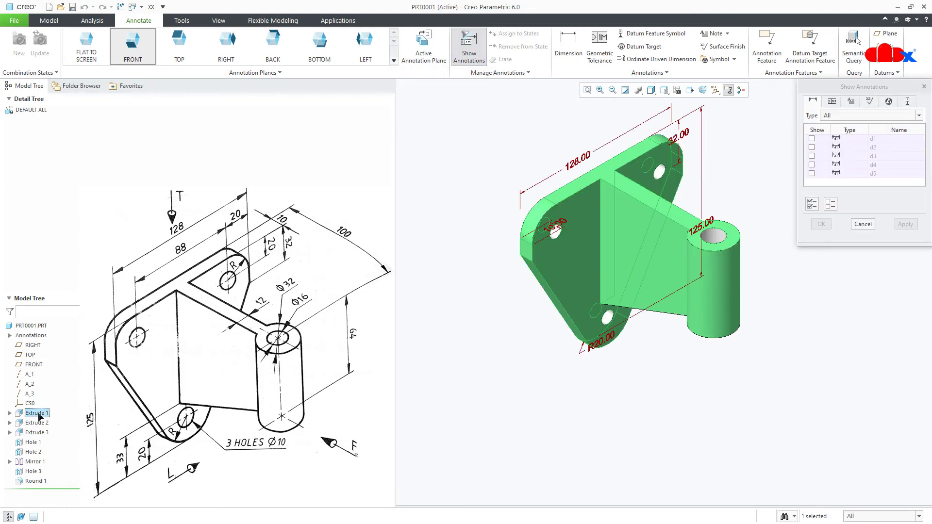
pyautogui.click(576, 163)
pyautogui.click(693, 226)
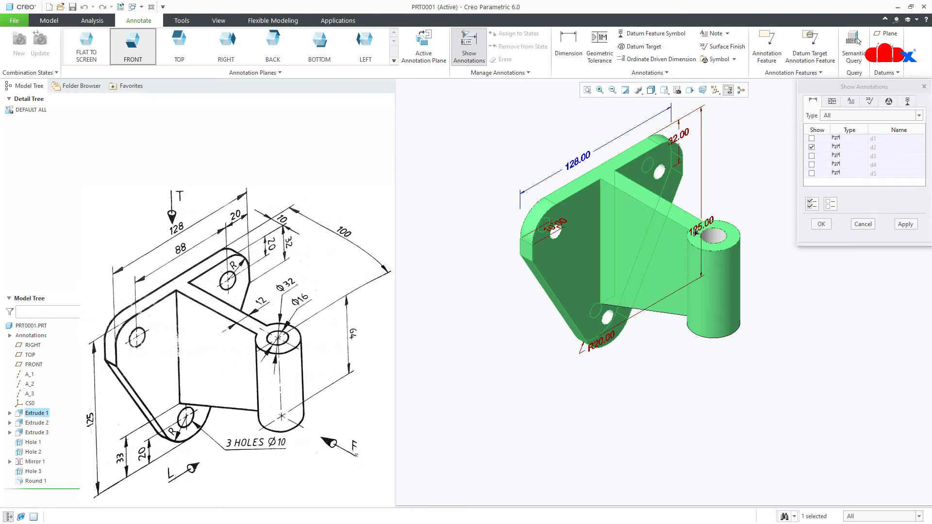
pyautogui.click(822, 224)
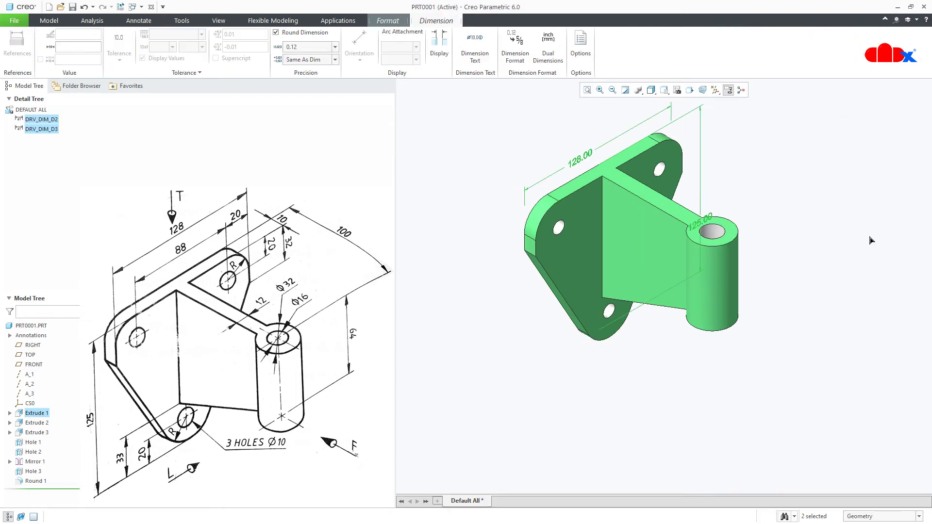
pyautogui.click(871, 240)
# Slide the 125.00 text lower-left and the 128.00 text up-right along their lines.
pyautogui.click(712, 219)
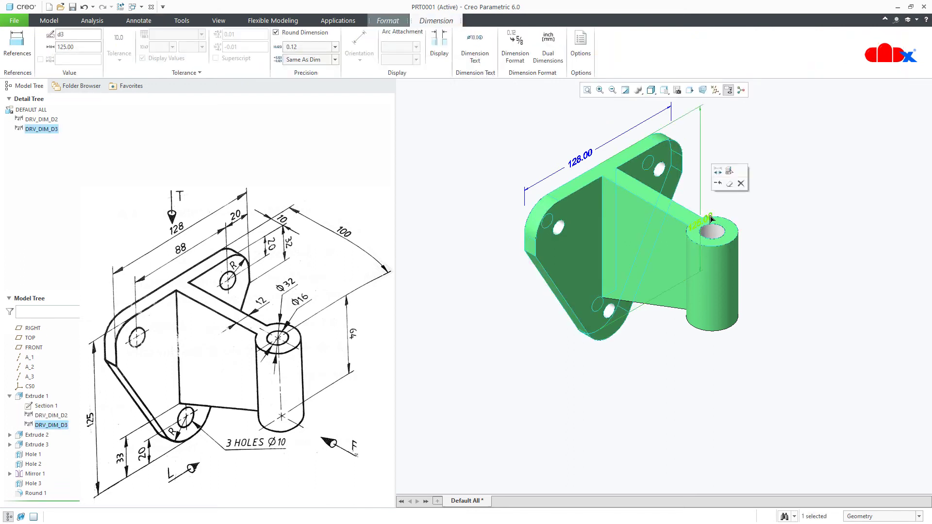
pyautogui.moveTo(711, 218); pyautogui.dragTo(517, 300)
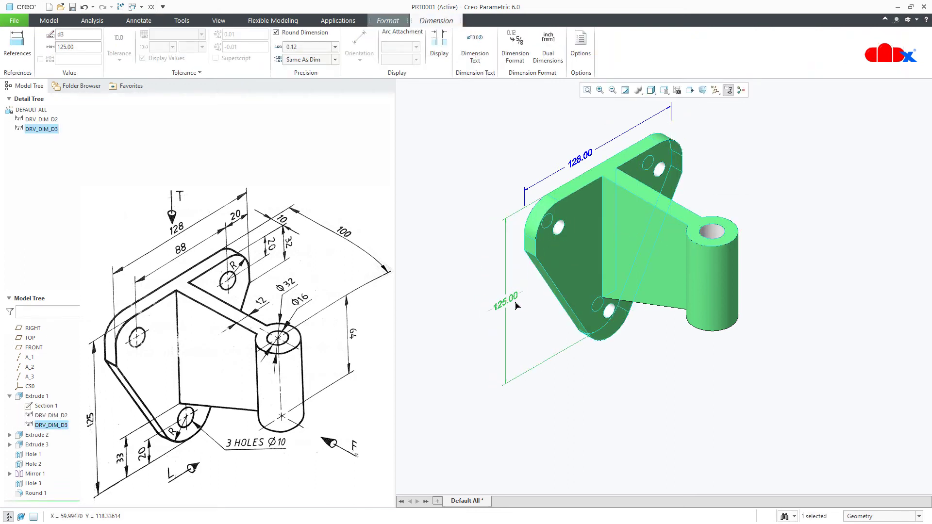
pyautogui.click(579, 165)
pyautogui.moveTo(580, 161); pyautogui.dragTo(598, 151)
pyautogui.click(736, 377)
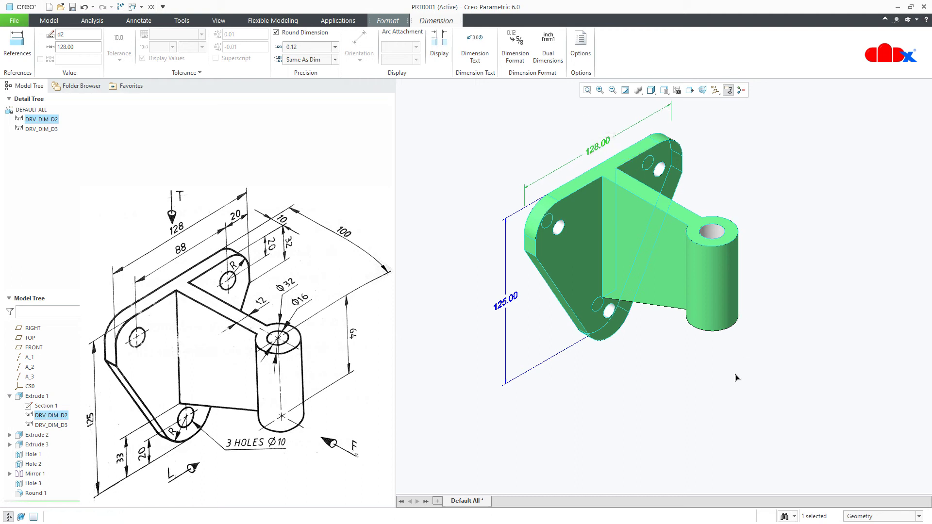
pyautogui.click(478, 62)
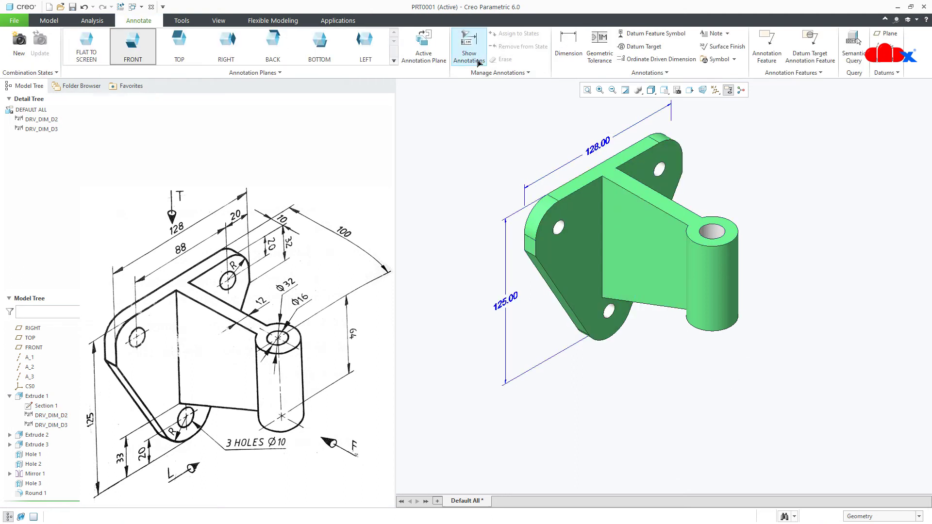
# Show the 64.00 height from Extrude 2 and the 33.00 dimension from Extrude 3.
pyautogui.click(39, 438)
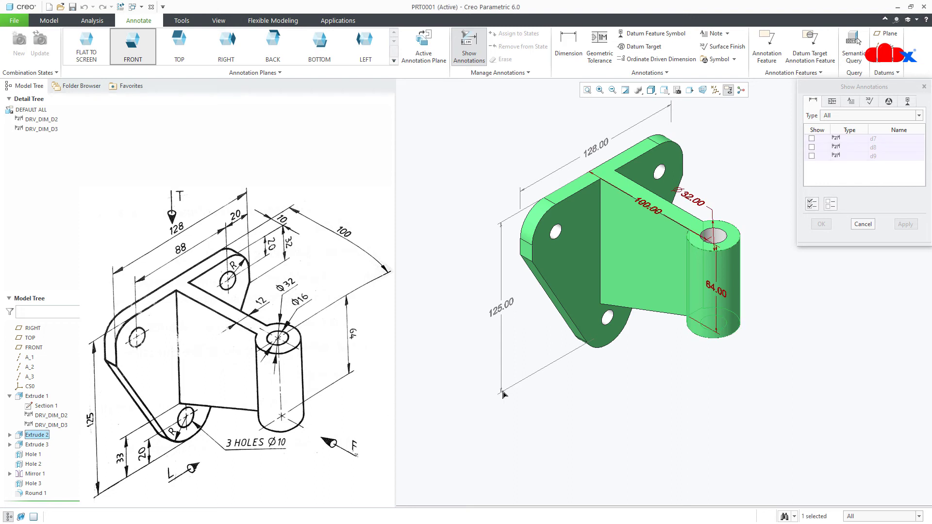
pyautogui.click(716, 290)
pyautogui.click(44, 445)
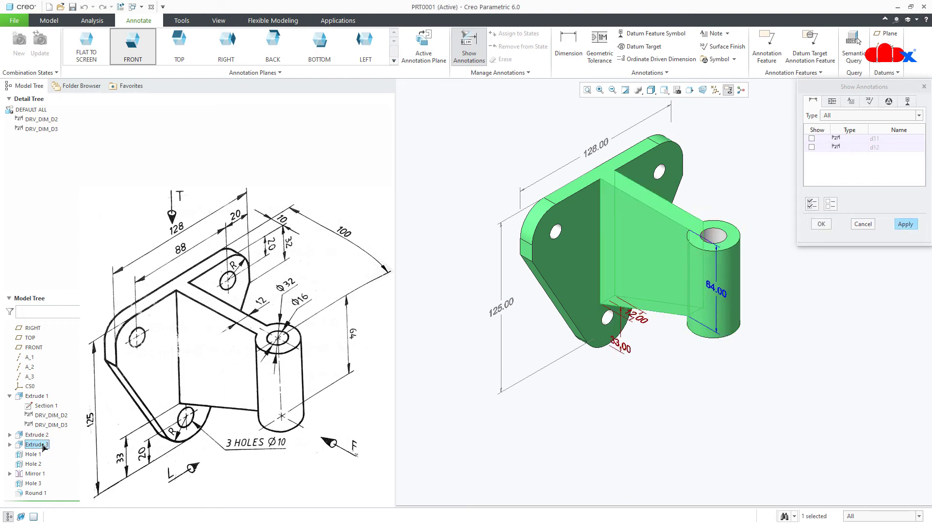
pyautogui.click(620, 346)
pyautogui.click(897, 225)
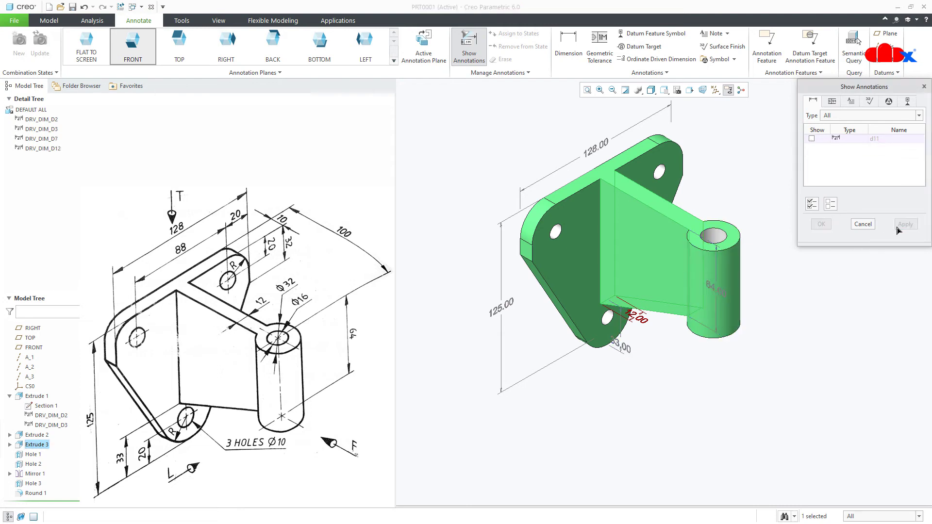
pyautogui.click(863, 224)
# Drag the 64.00 dimension right of the cylinder and 33.00 down-right off the part.
pyautogui.click(723, 288)
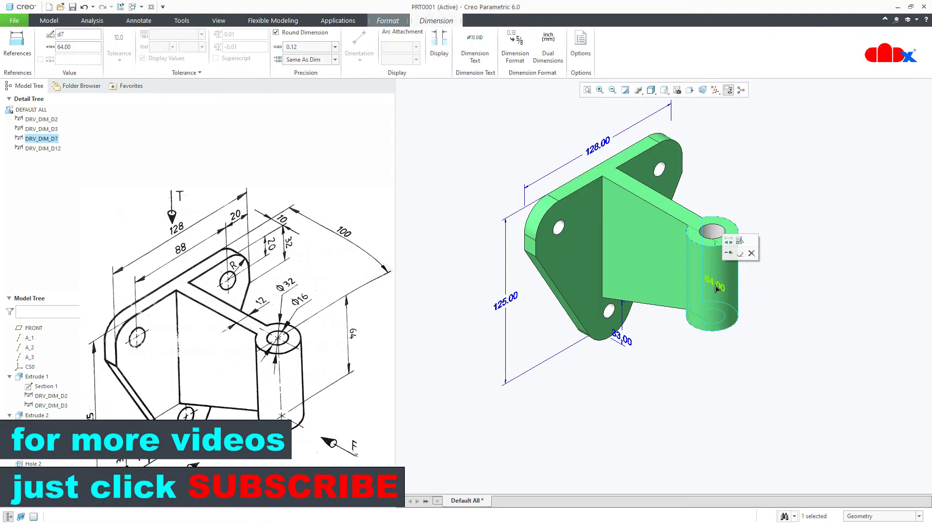
pyautogui.moveTo(723, 288); pyautogui.dragTo(762, 315)
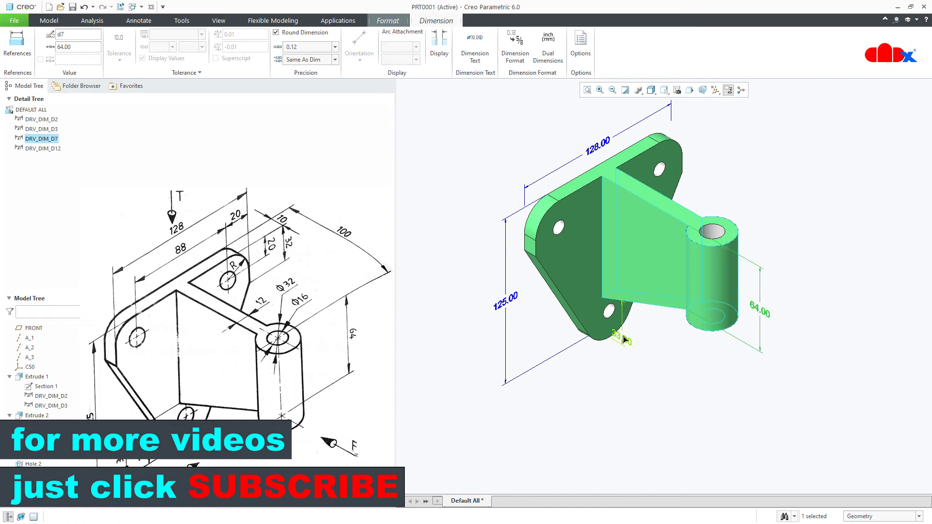
pyautogui.click(623, 340)
pyautogui.moveTo(622, 340); pyautogui.dragTo(752, 400)
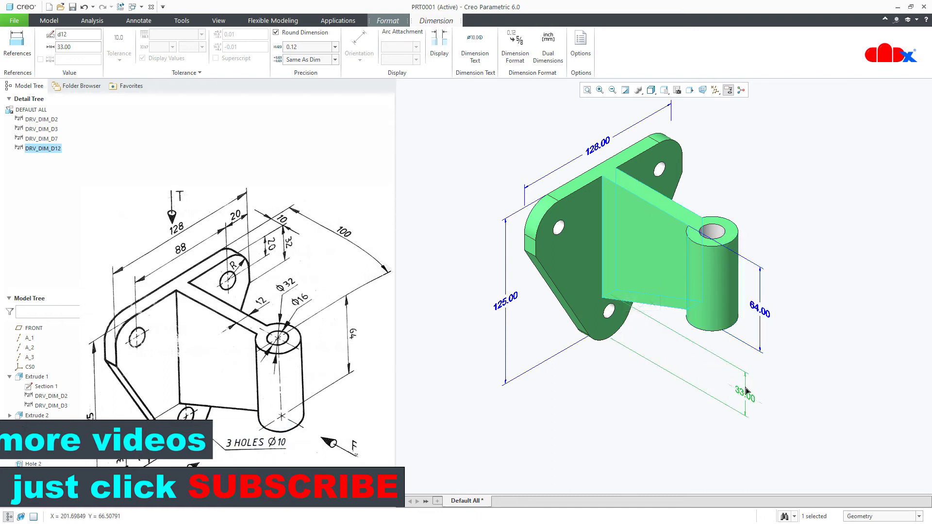
pyautogui.click(796, 401)
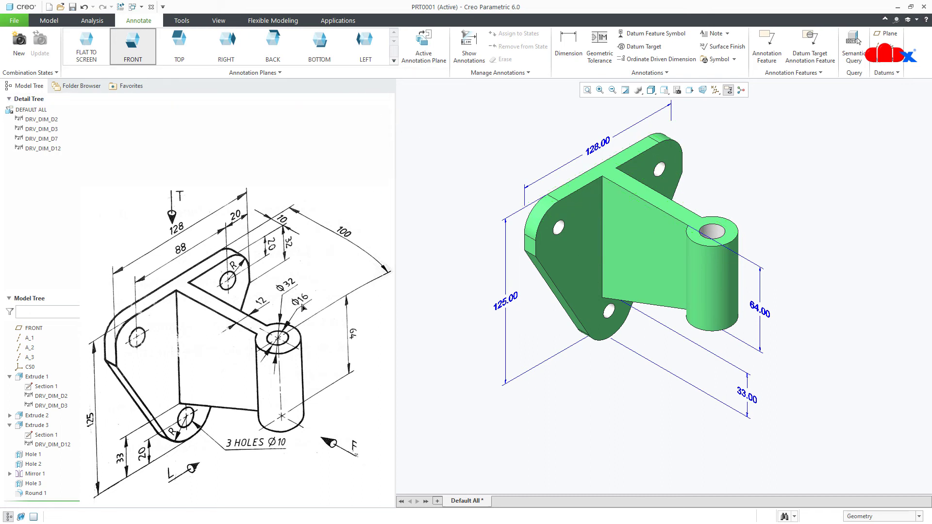
# On the TOP annotation plane, add a Ø16.00 diameter dimension to the cylinder's hole.
pyautogui.click(181, 49)
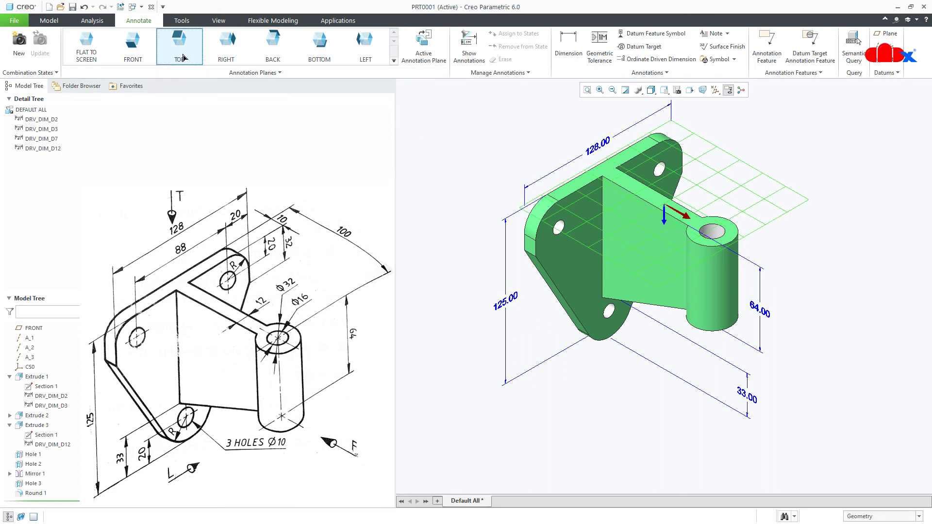
pyautogui.click(567, 49)
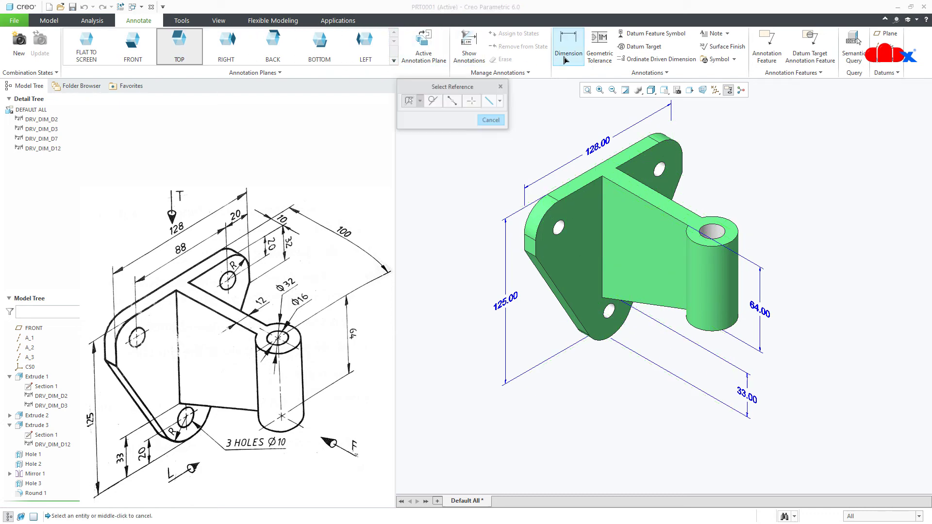
pyautogui.click(724, 230)
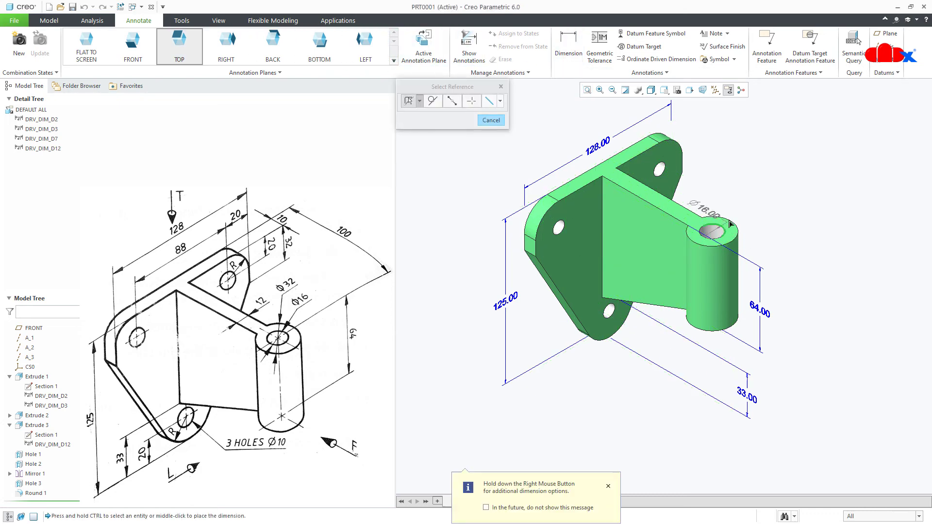
pyautogui.middleClick(755, 197)
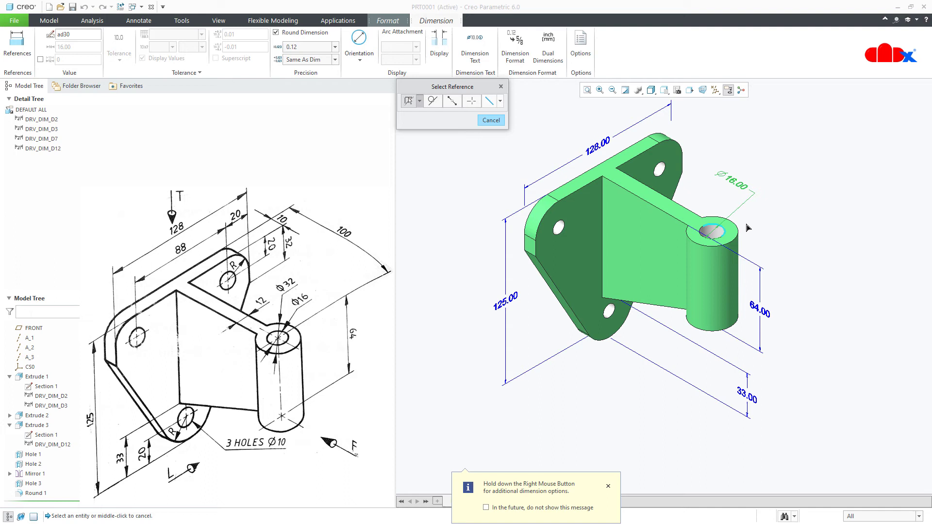
pyautogui.click(737, 228)
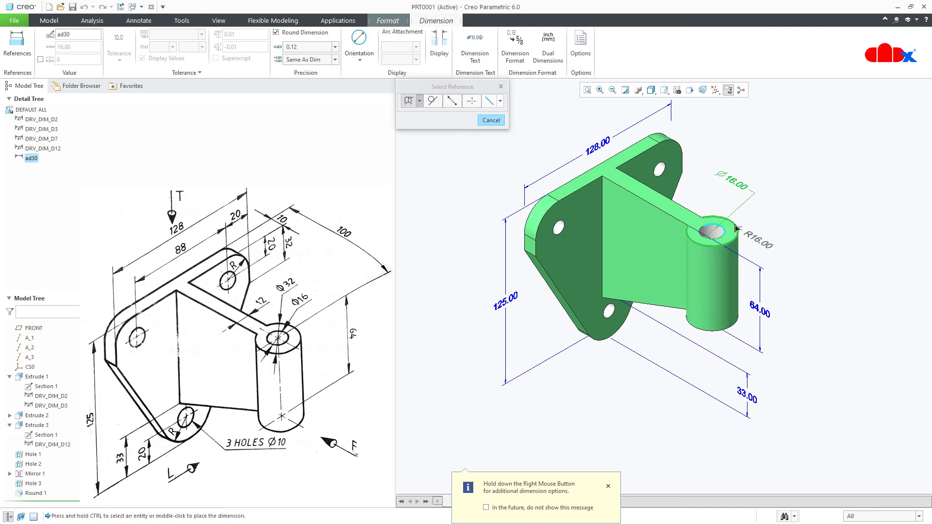
# Place the Ø32.00 outer diameter, then add and delete a duplicate 128.00 dimension on the RIGHT plane.
pyautogui.middleClick(774, 206)
pyautogui.middleClick(779, 250)
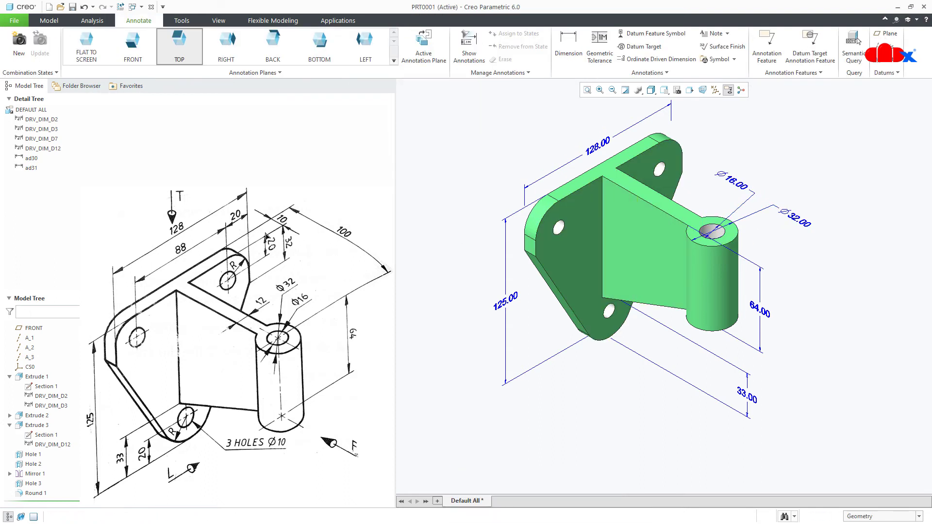
pyautogui.click(233, 51)
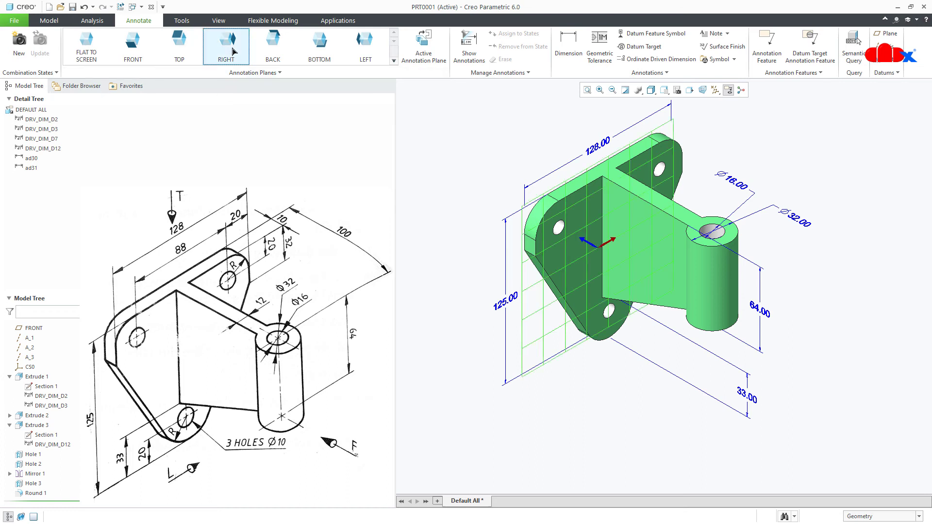
pyautogui.click(569, 46)
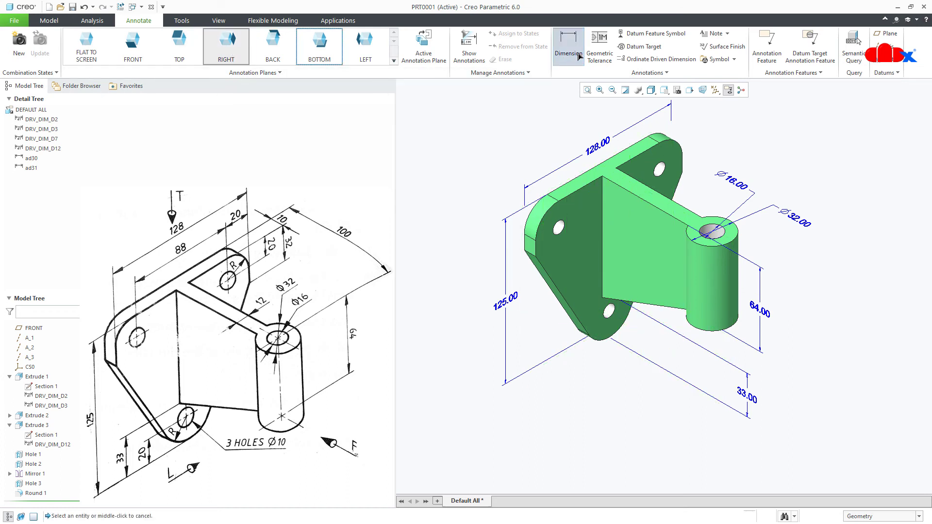
pyautogui.click(537, 255)
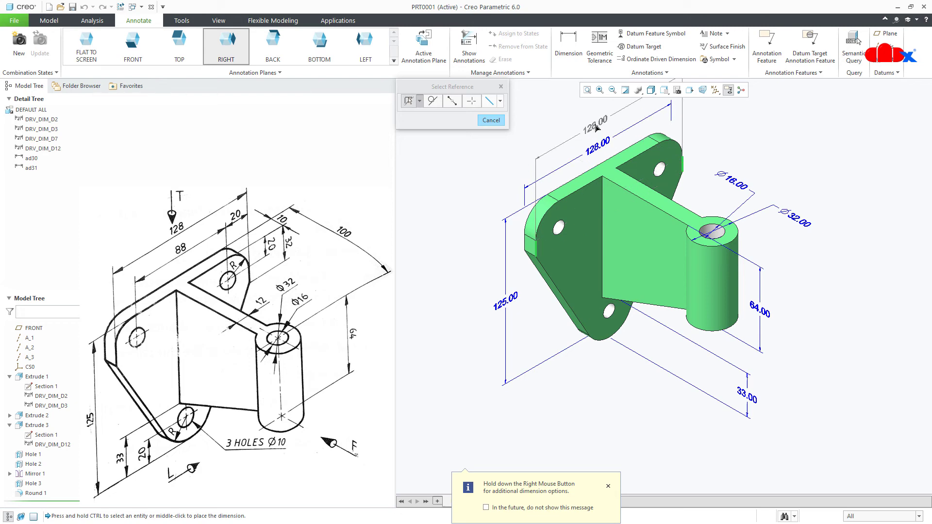
pyautogui.middleClick(604, 126)
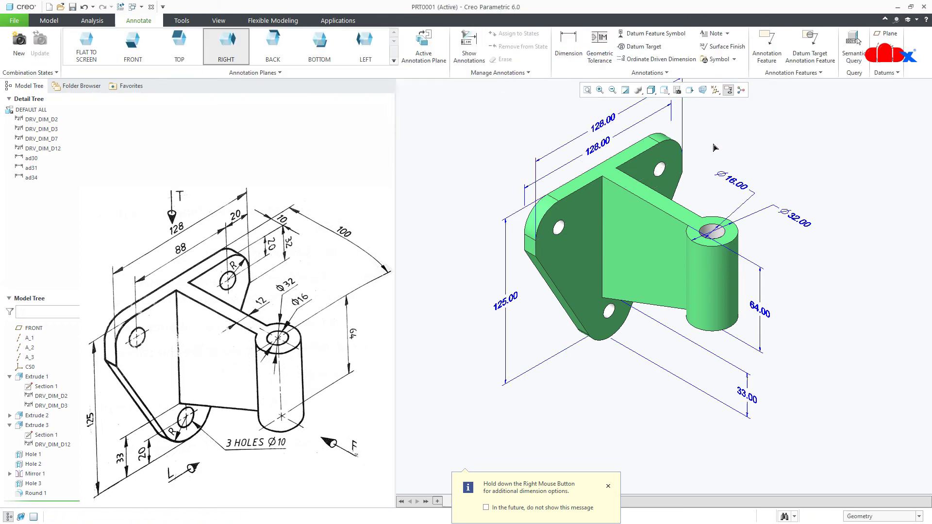
pyautogui.click(611, 123)
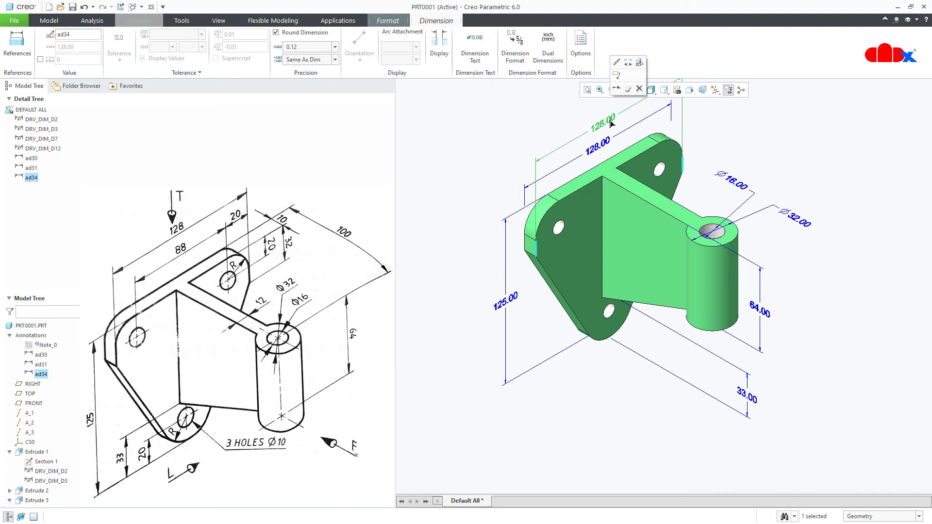
pyautogui.press('Delete')
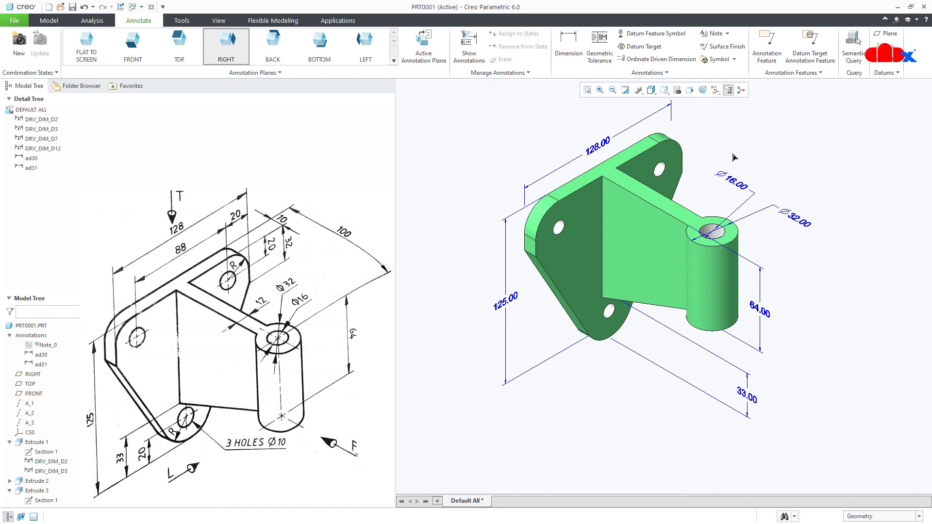
# Create a new drawing of the bracket model with the default sheet template.
pyautogui.click(49, 7)
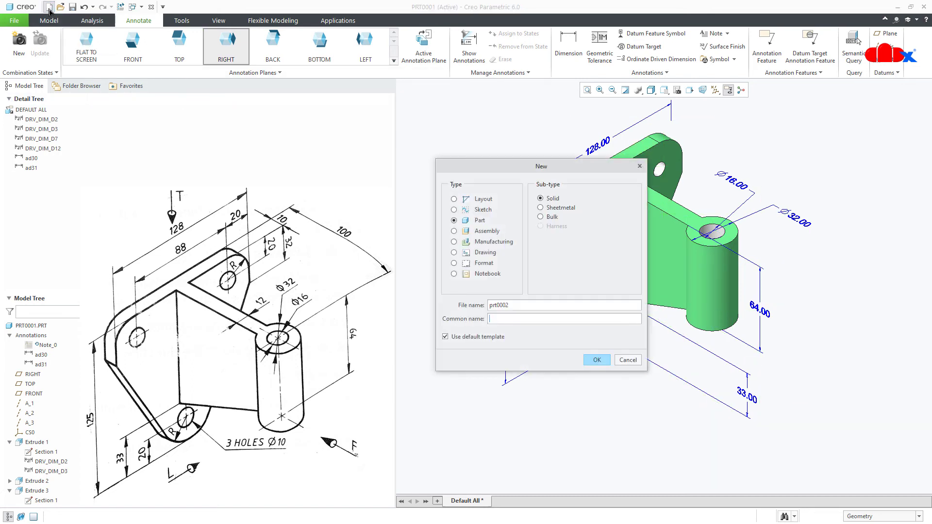
pyautogui.click(453, 253)
pyautogui.click(593, 373)
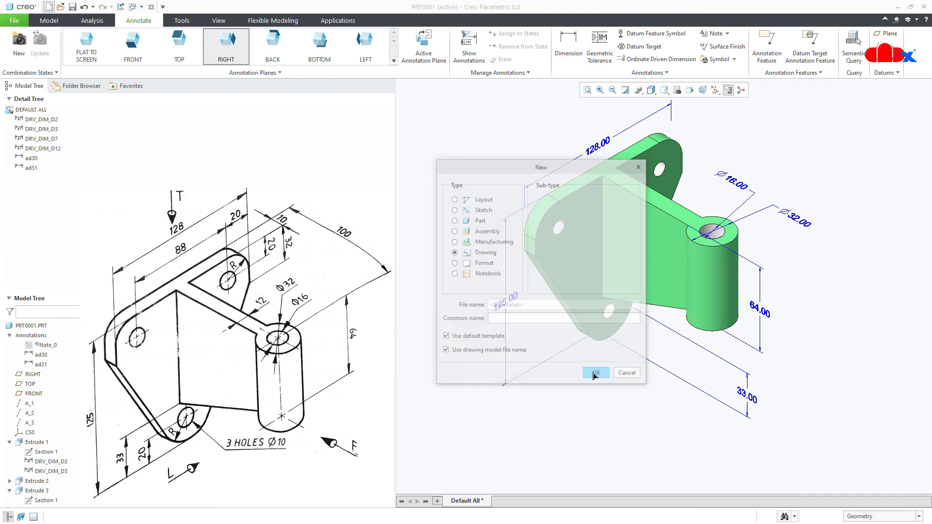
pyautogui.click(496, 388)
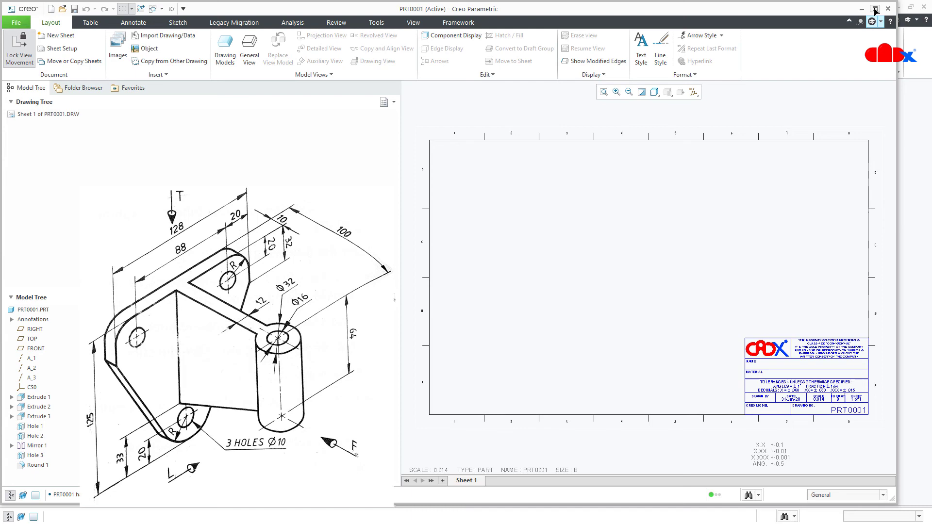
pyautogui.click(875, 9)
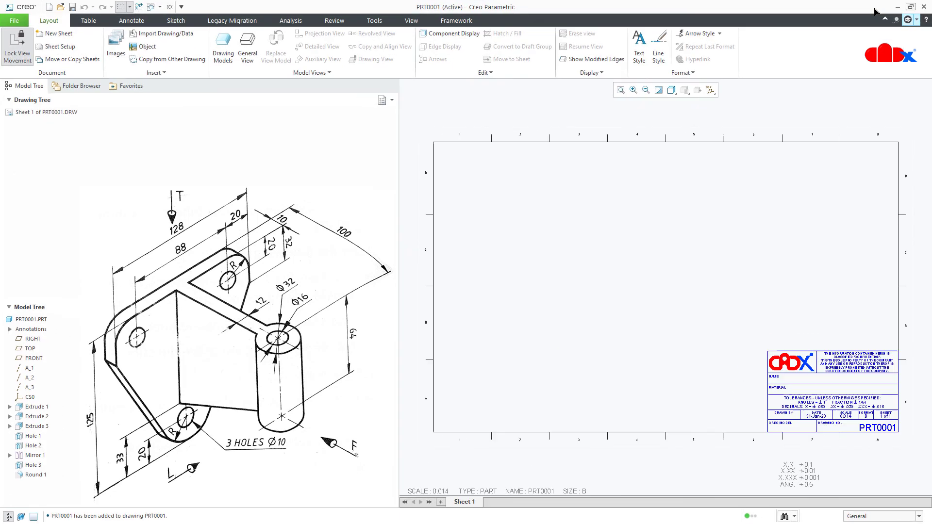
# Place a general view of the bracket and set the drawing scale to 0.05.
pyautogui.click(253, 56)
pyautogui.click(474, 331)
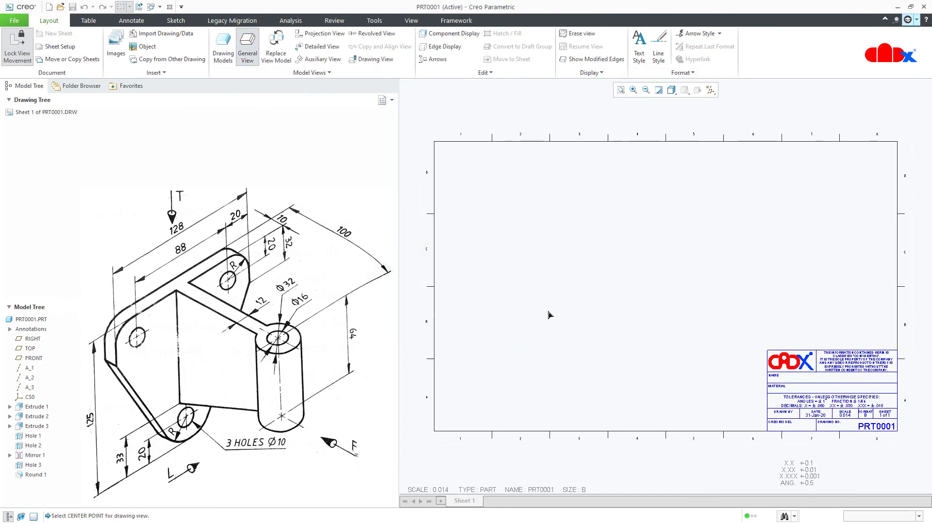
pyautogui.click(550, 315)
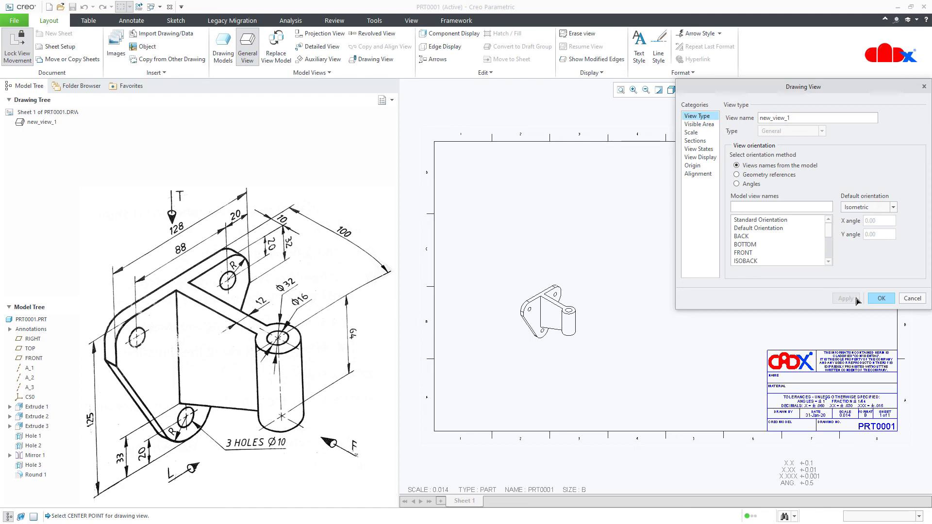
pyautogui.click(881, 298)
pyautogui.doubleClick(446, 492)
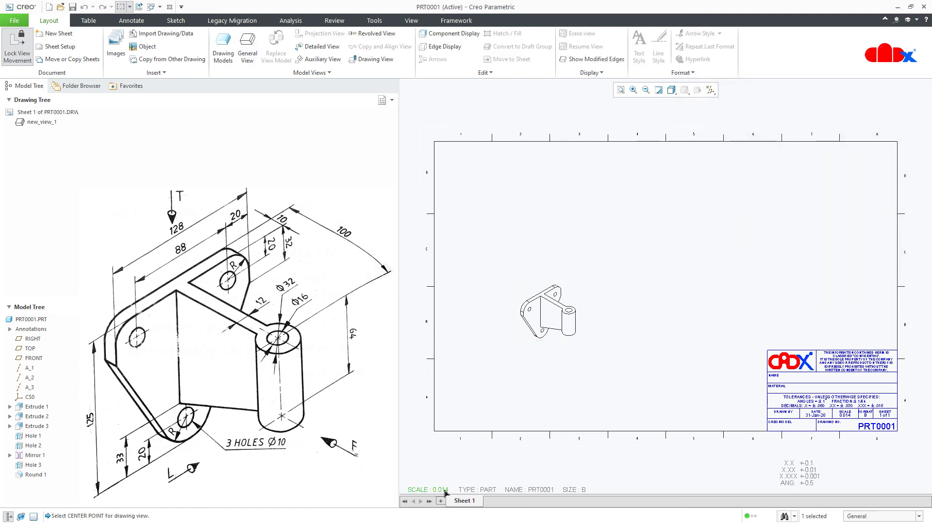
pyautogui.write('.05')
pyautogui.press('Return')
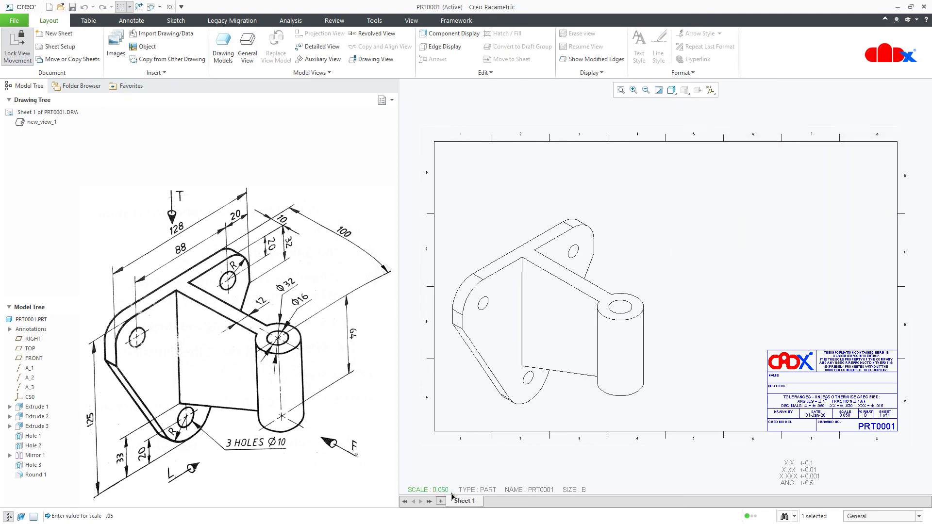
# Unlock view movement and shift the isometric view up and right on the sheet.
pyautogui.click(609, 311)
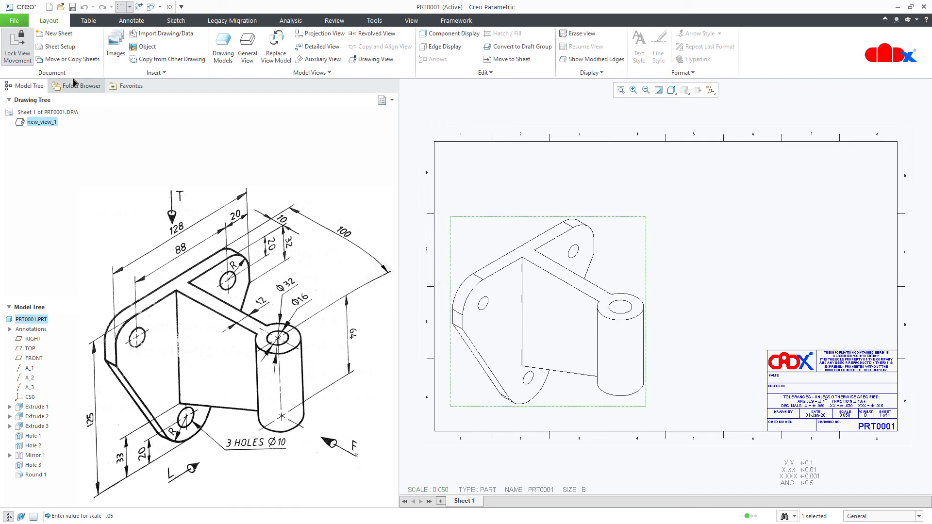
pyautogui.click(18, 54)
pyautogui.moveTo(501, 314); pyautogui.dragTo(557, 292)
pyautogui.click(751, 292)
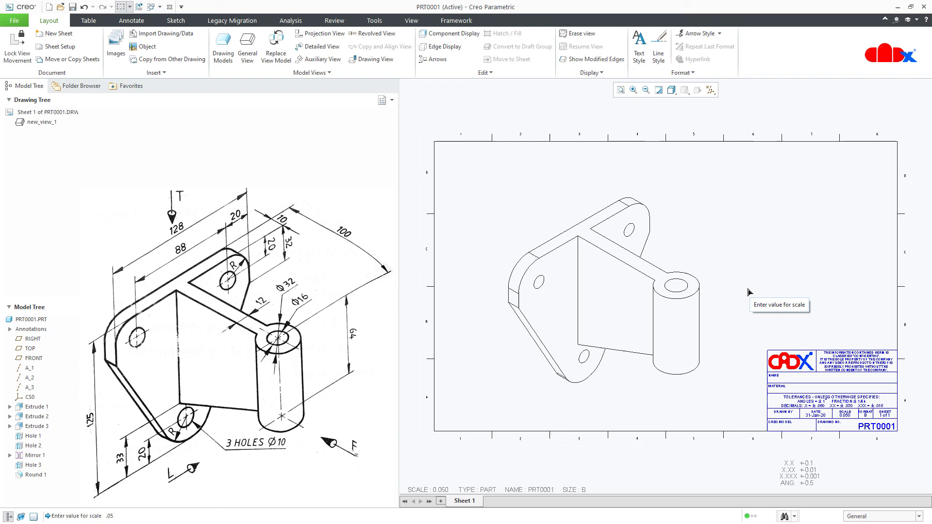
# Open the drawing's detail options from File > Prepare > Drawing Properties.
pyautogui.click(19, 22)
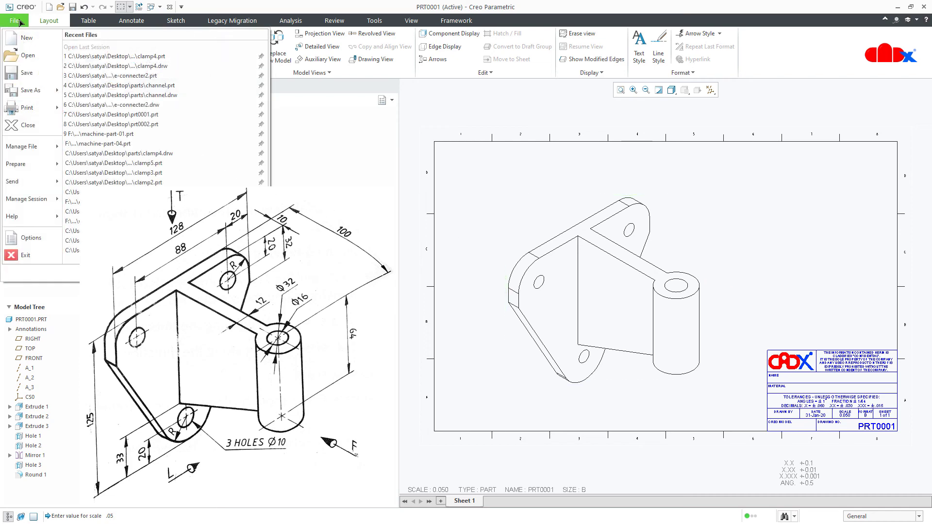
pyautogui.moveTo(17, 165)
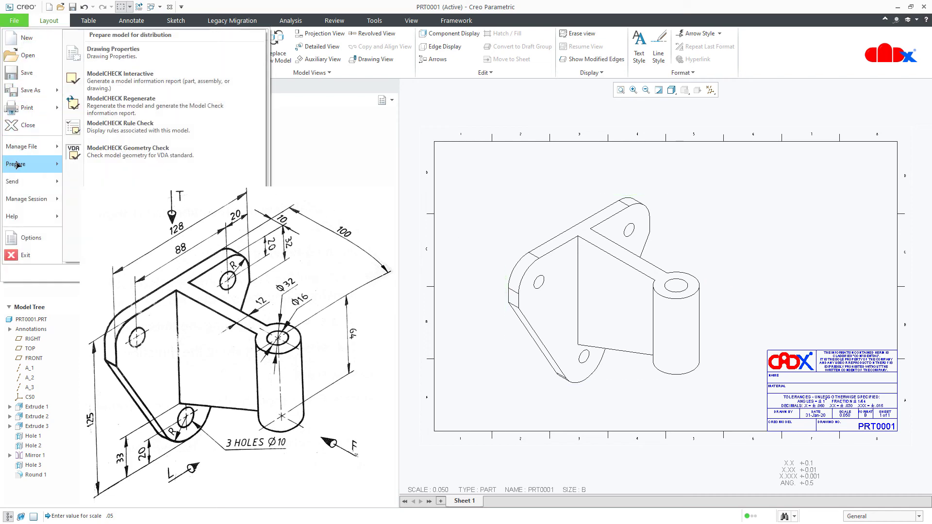
pyautogui.click(98, 56)
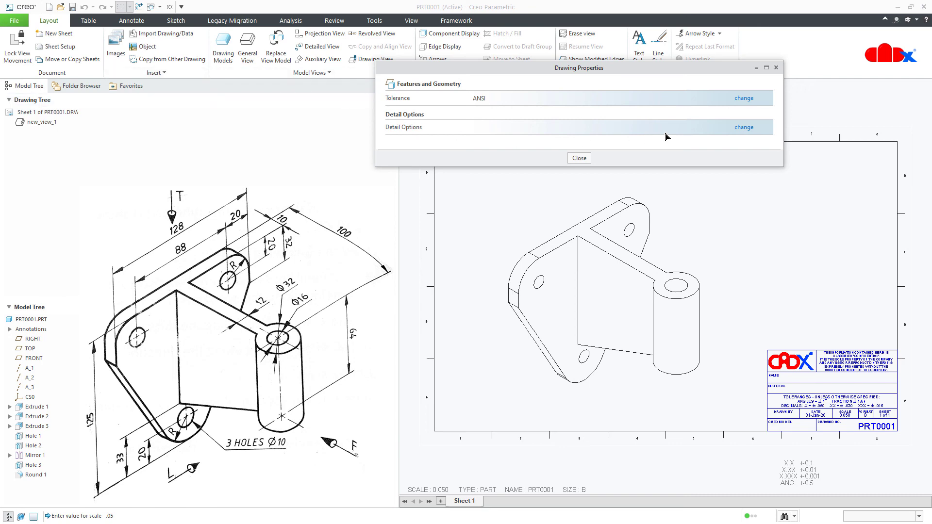
pyautogui.click(751, 130)
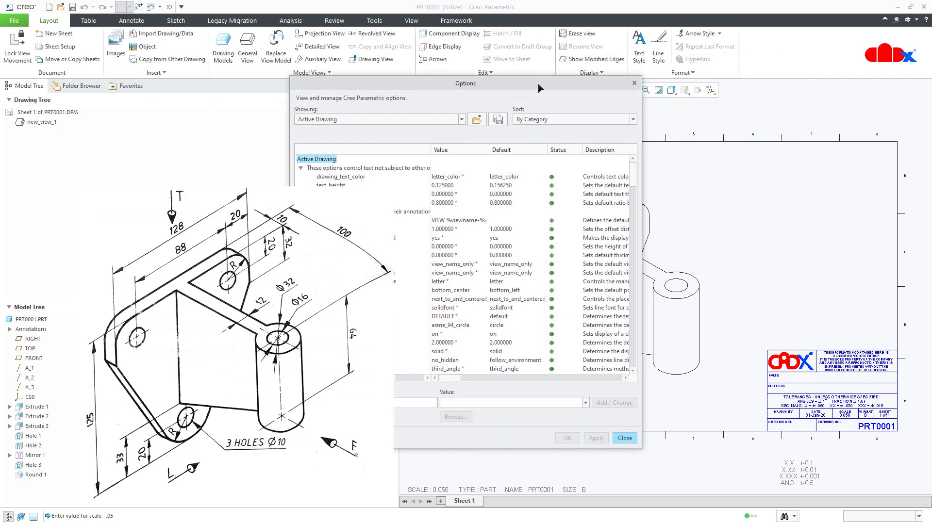
pyautogui.moveTo(480, 85); pyautogui.dragTo(686, 98)
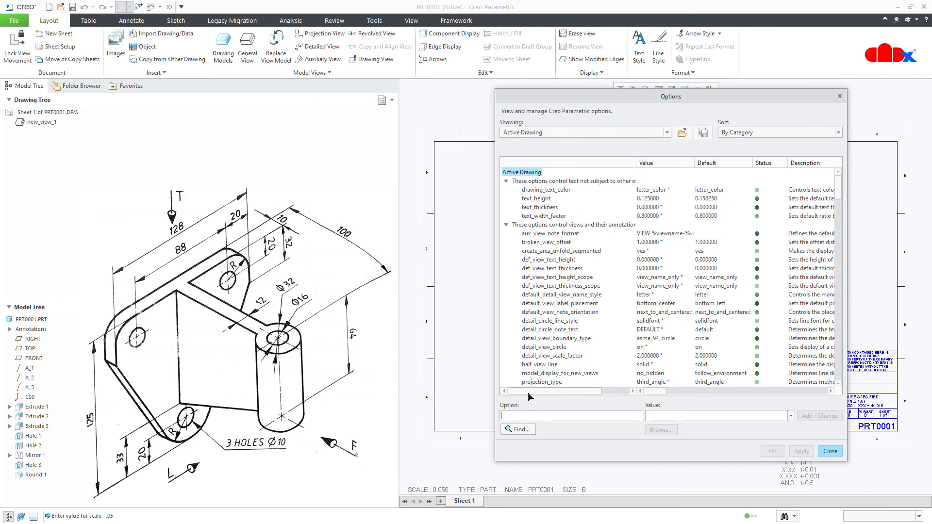
# Find the '3d' options, set allow_3d_dimensions to yes, and apply the change.
pyautogui.click(521, 430)
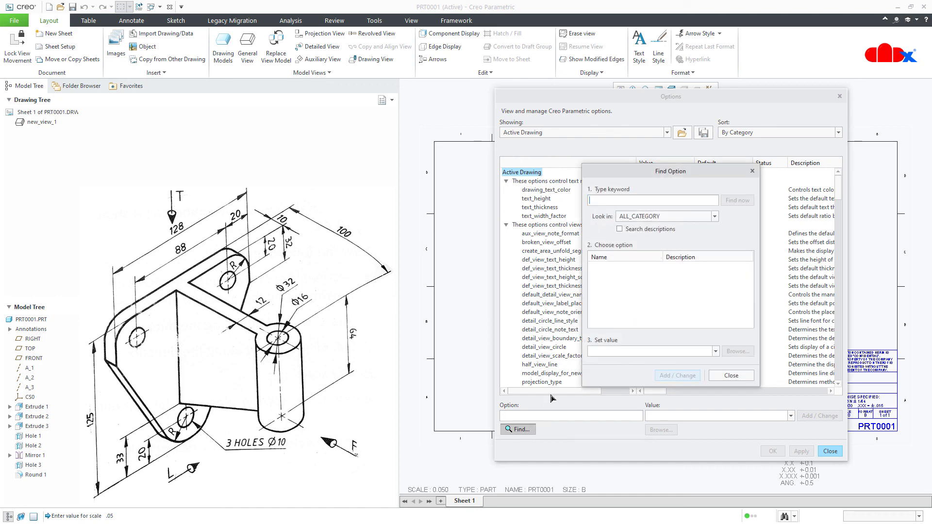
pyautogui.write('3d')
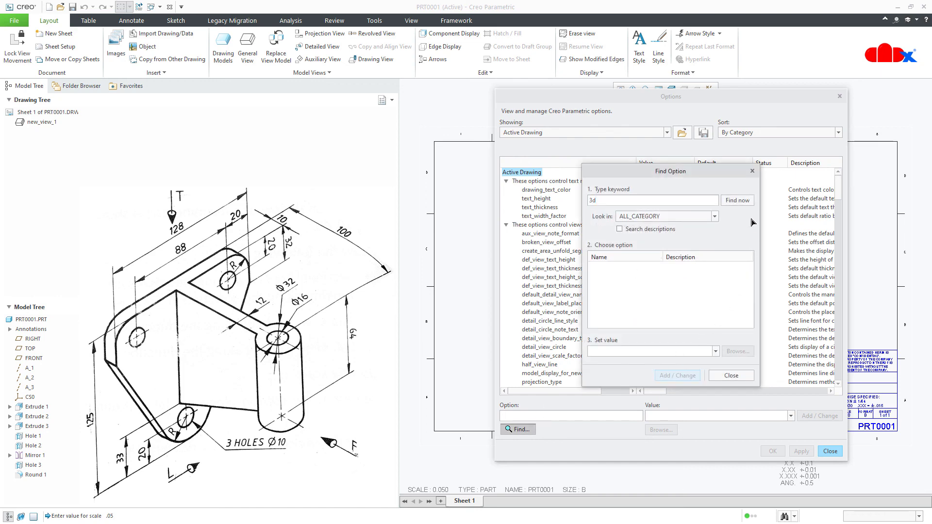
pyautogui.click(745, 204)
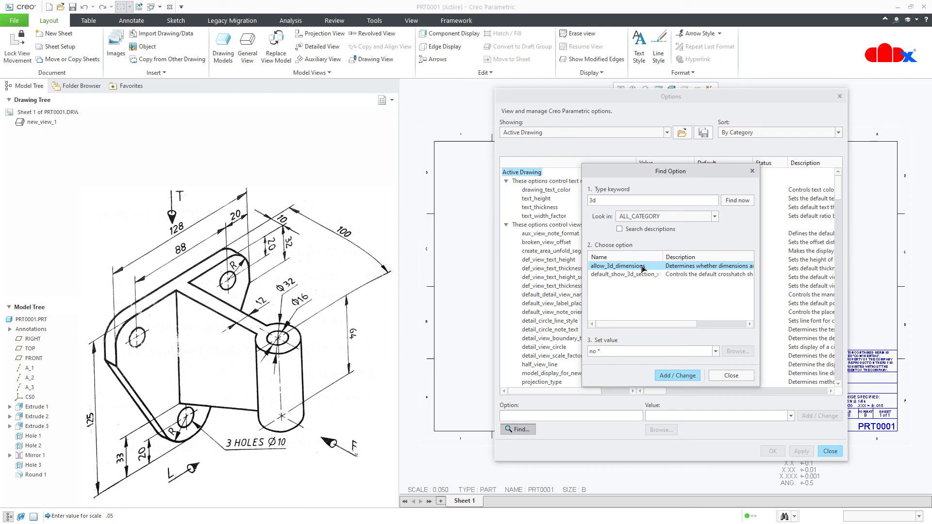
pyautogui.click(716, 352)
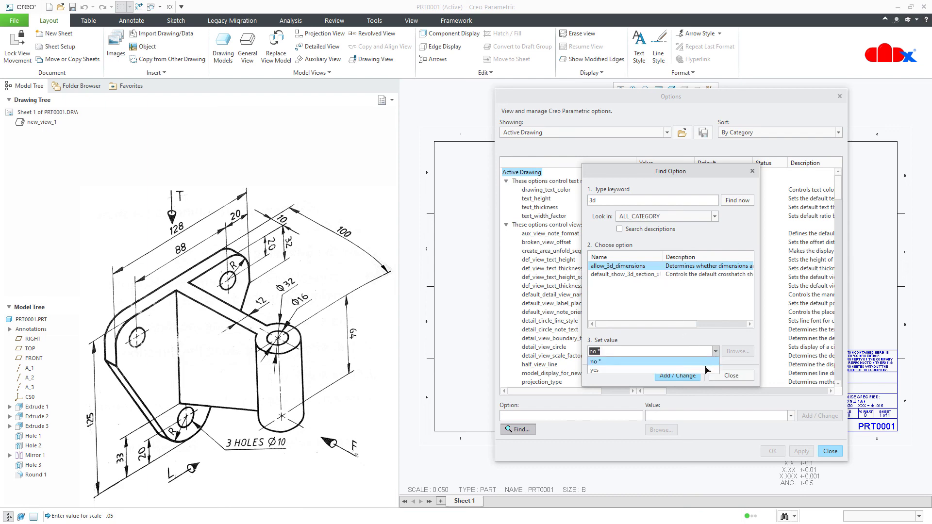
pyautogui.click(707, 370)
pyautogui.click(697, 376)
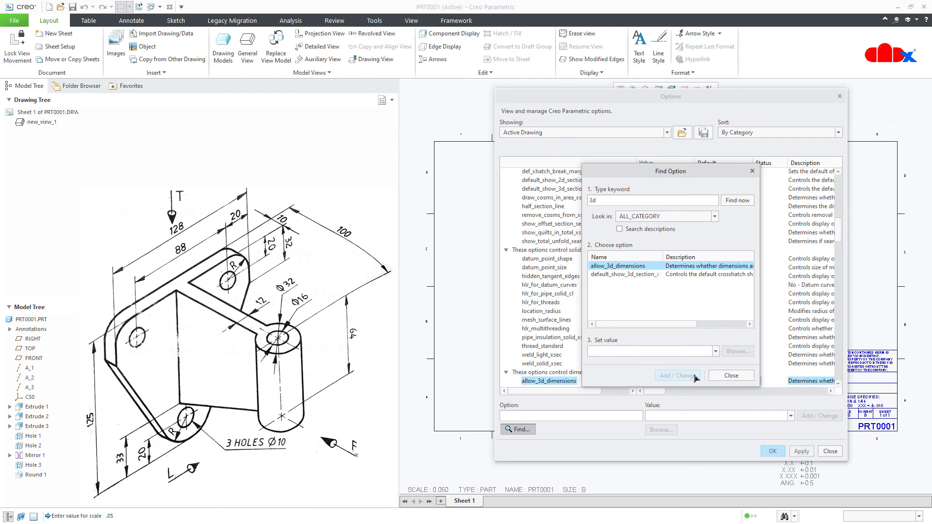
pyautogui.click(731, 375)
pyautogui.click(801, 452)
pyautogui.click(830, 453)
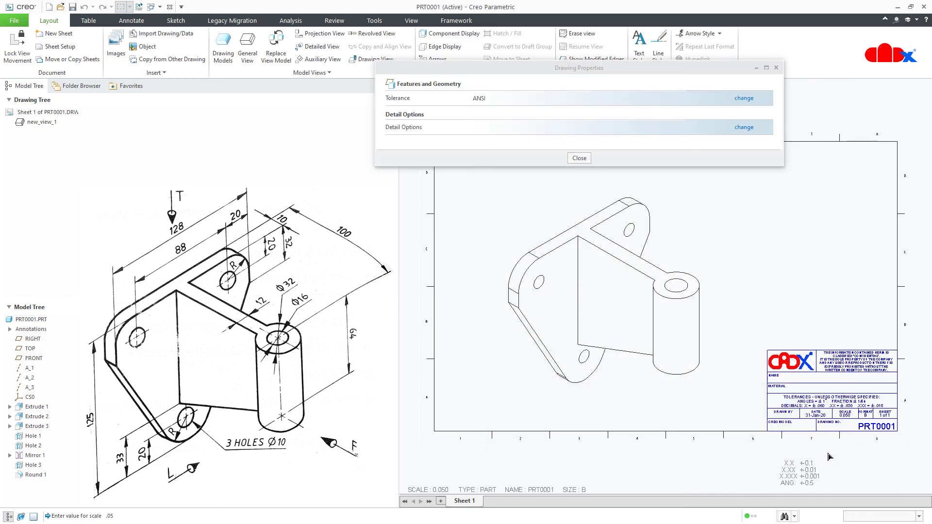
pyautogui.click(582, 160)
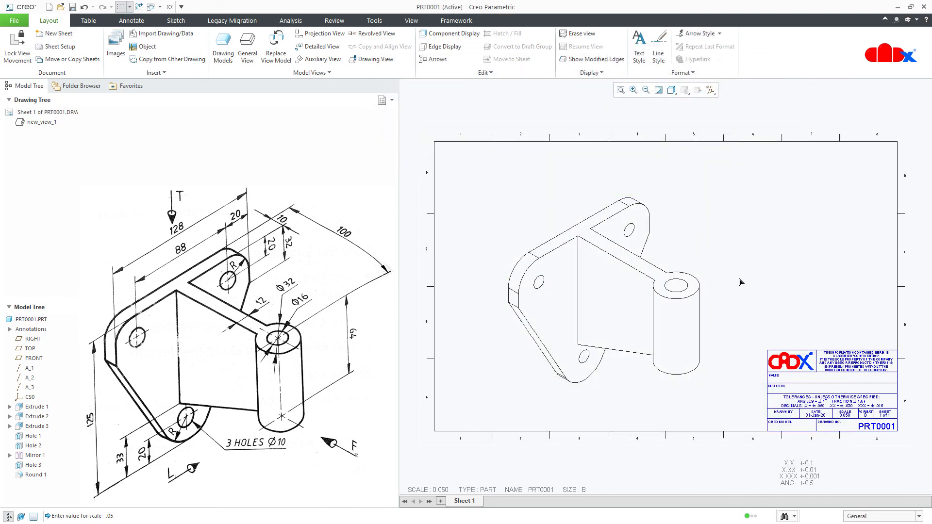
# Show Extrude 1's 125.00, 128.00, Ø32.00 and Extrude 2's 100.00, 64.00 dimensions.
pyautogui.click(136, 21)
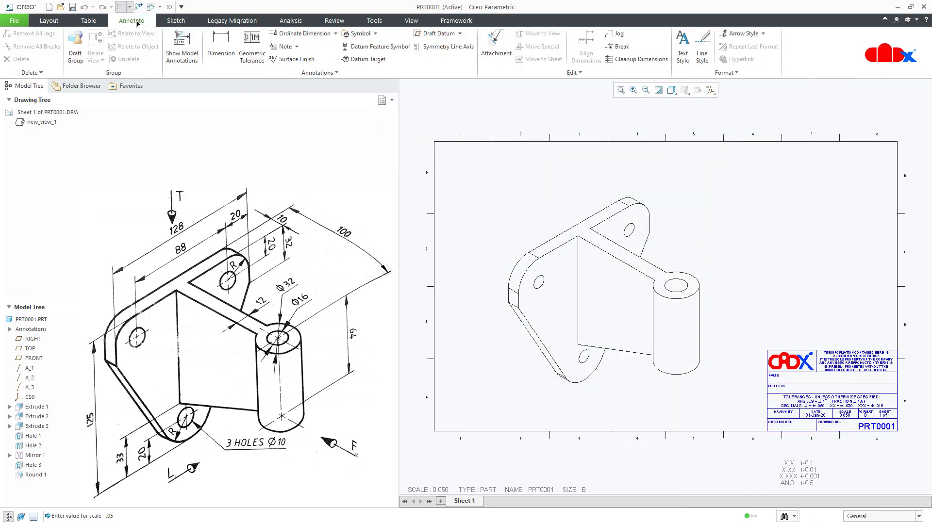
pyautogui.click(181, 45)
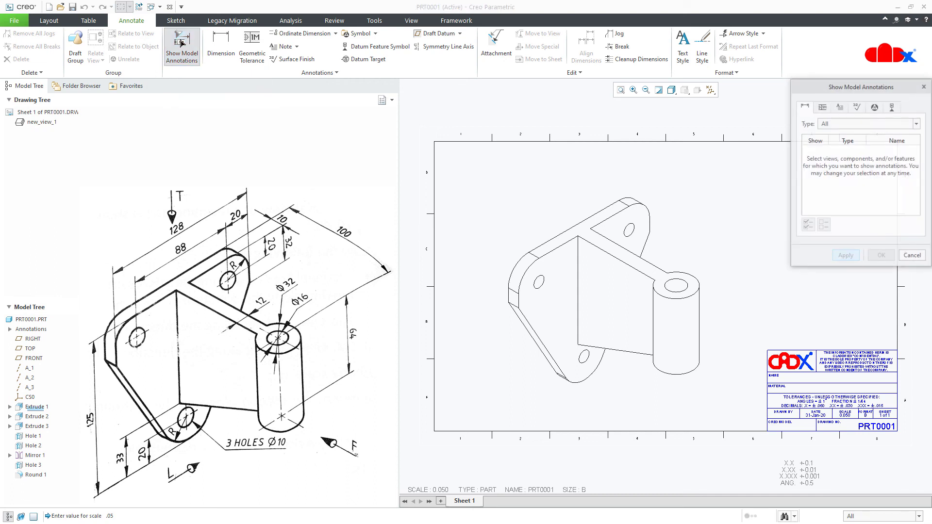
pyautogui.click(32, 409)
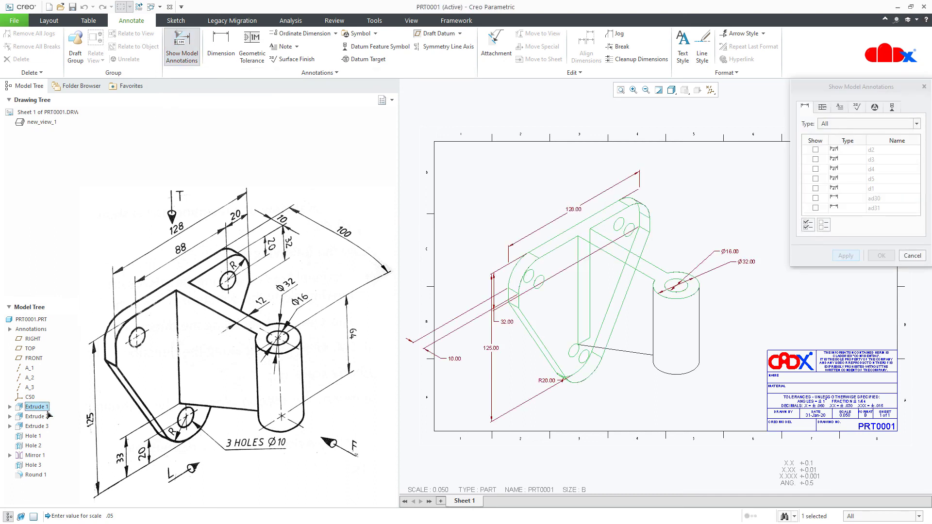
pyautogui.click(492, 350)
pyautogui.click(573, 210)
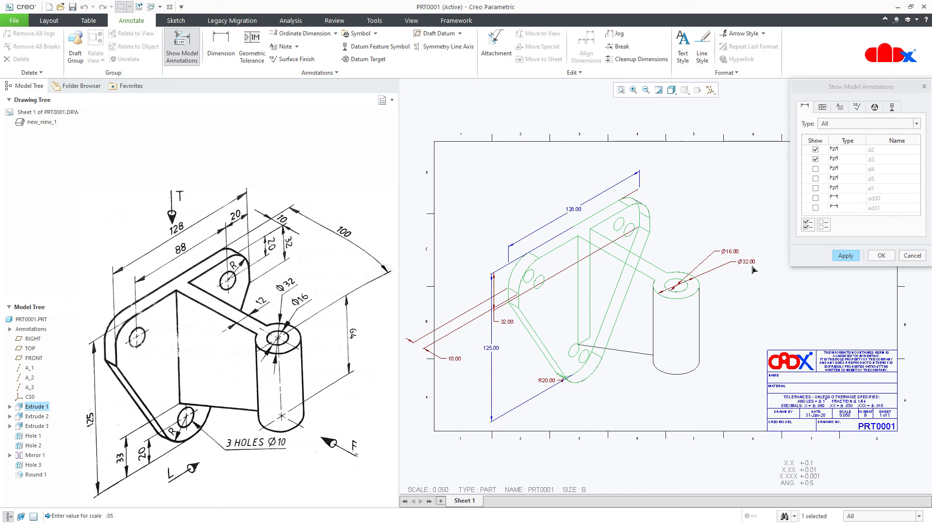
pyautogui.click(703, 274)
pyautogui.click(845, 256)
pyautogui.click(37, 418)
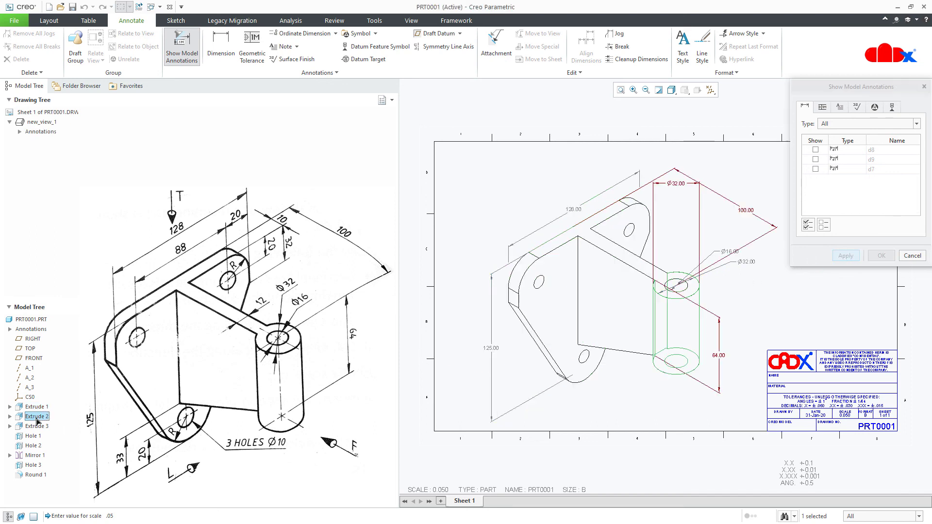
pyautogui.click(723, 360)
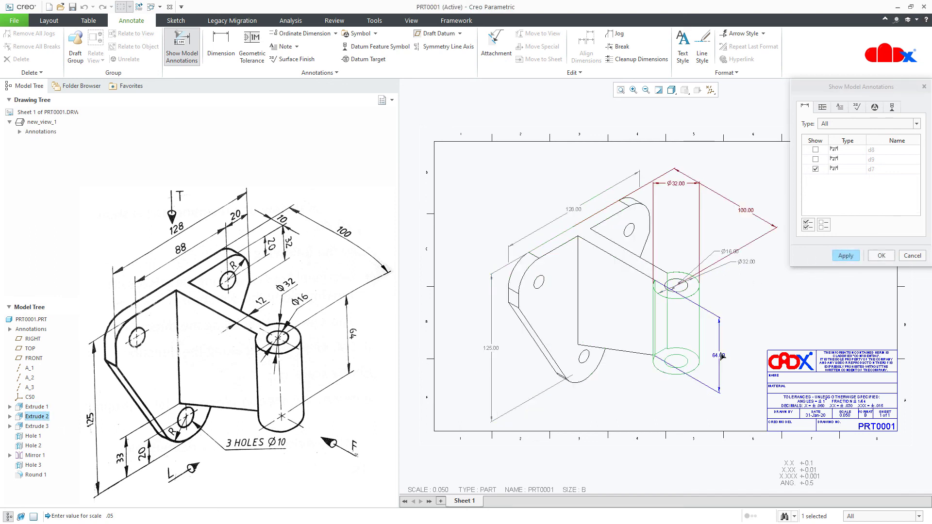
pyautogui.click(746, 211)
pyautogui.click(845, 255)
pyautogui.click(913, 256)
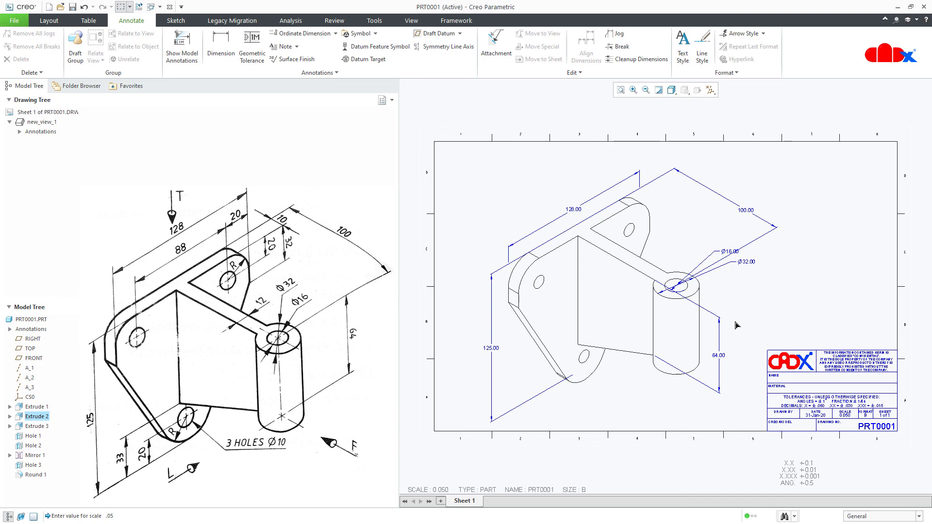
# Reposition the Ø16.00, Ø32.00 and 100.00 dimension texts neatly around the isometric view.
pyautogui.click(490, 350)
pyautogui.click(729, 251)
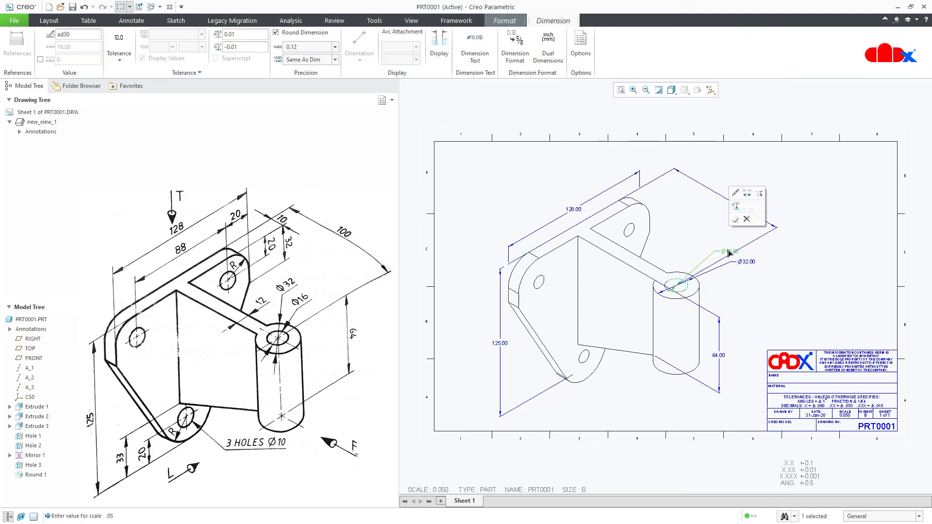
pyautogui.moveTo(729, 251); pyautogui.dragTo(727, 302)
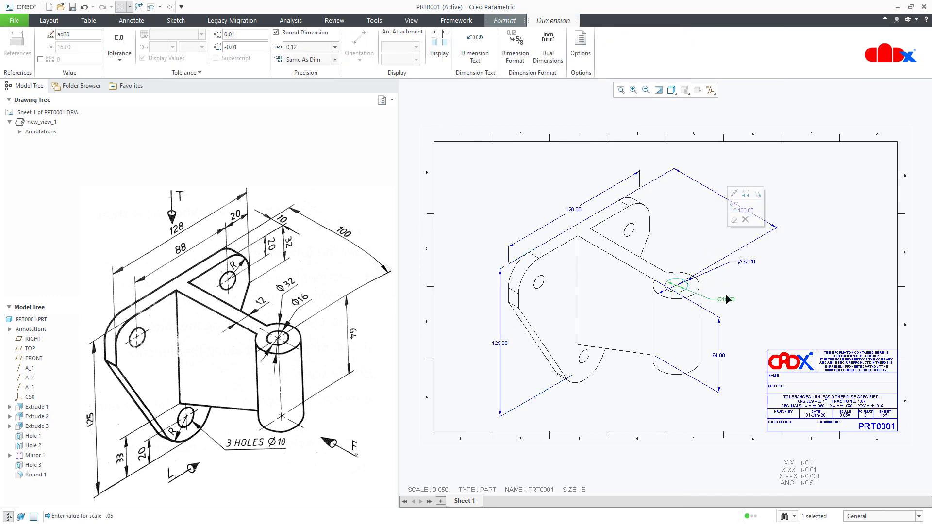
pyautogui.click(746, 262)
pyautogui.moveTo(746, 262); pyautogui.dragTo(733, 282)
pyautogui.click(746, 210)
pyautogui.moveTo(745, 210); pyautogui.dragTo(696, 214)
pyautogui.click(787, 278)
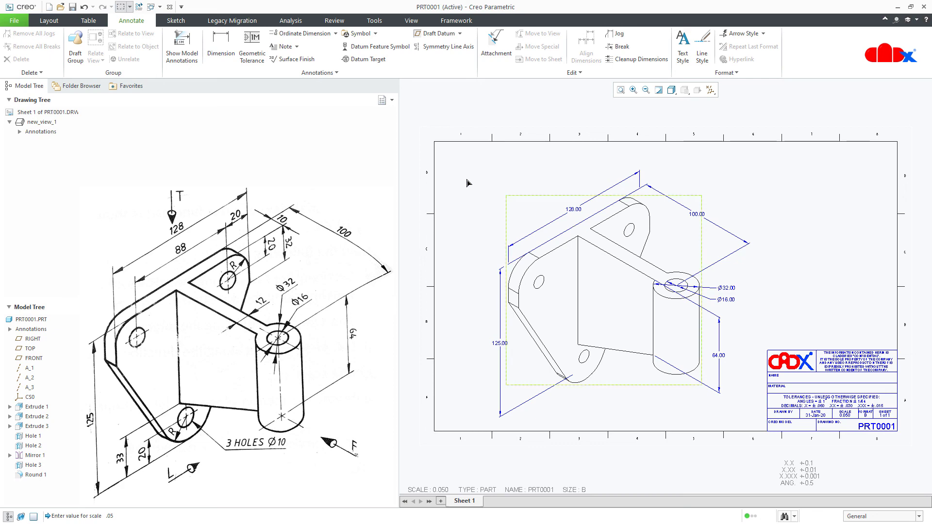
pyautogui.click(160, 6)
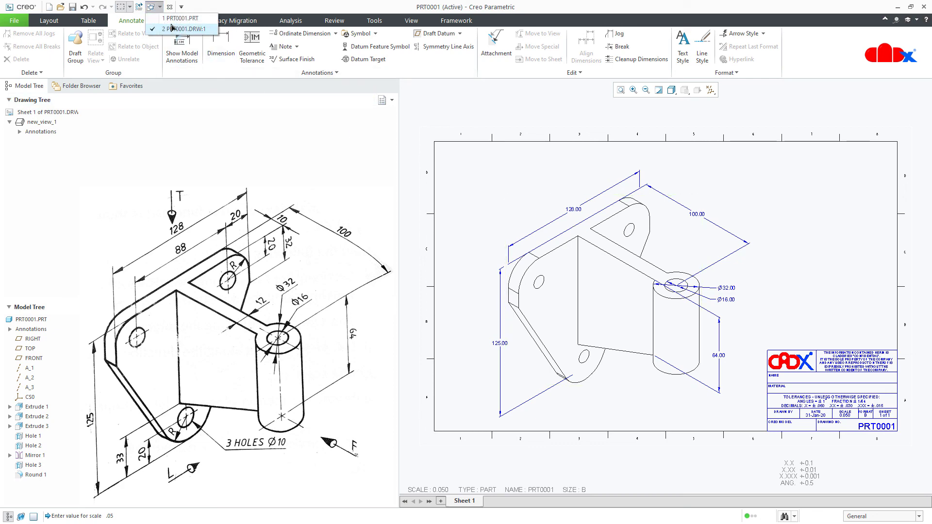
# Switch to the PRT0001.PRT bracket part window.
pyautogui.click(180, 18)
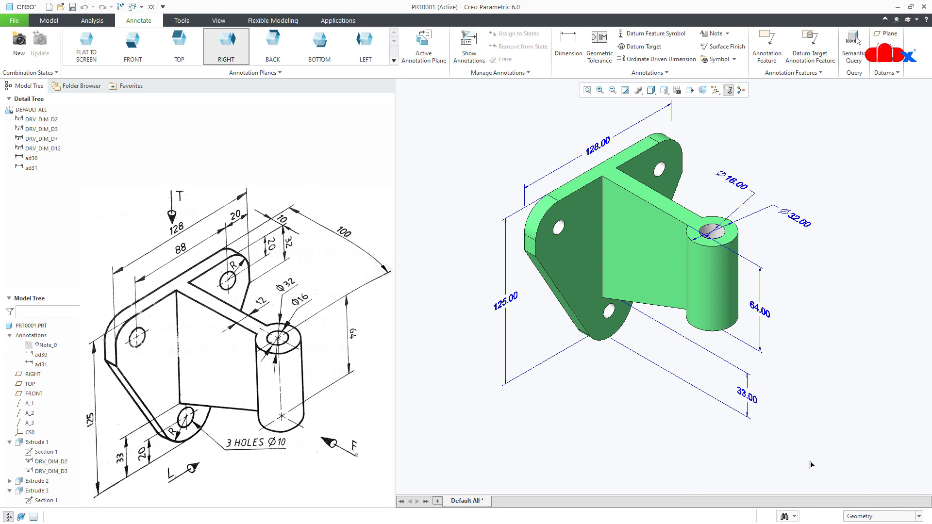